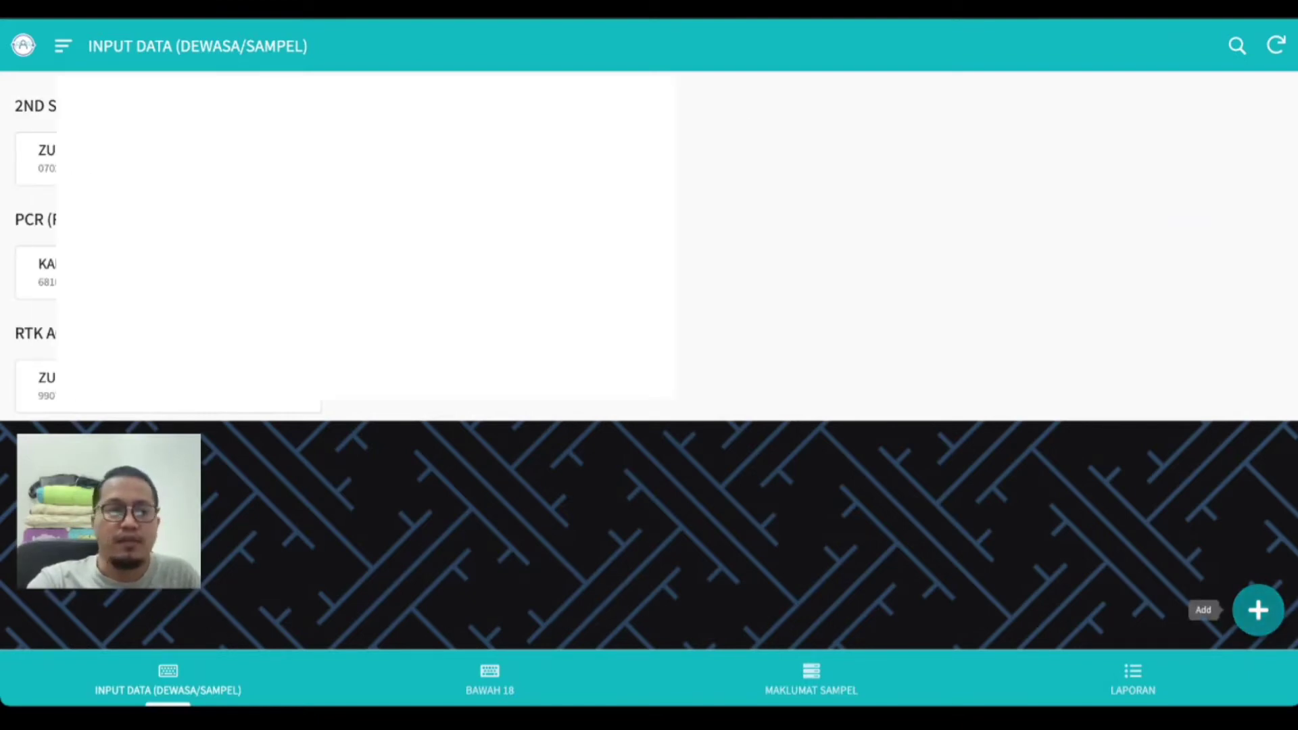
Step: Start a new adult HSO entry, look over the form's fields and view the available CATATAN options
{"action": "left_click", "coordinate": [1258, 610]}
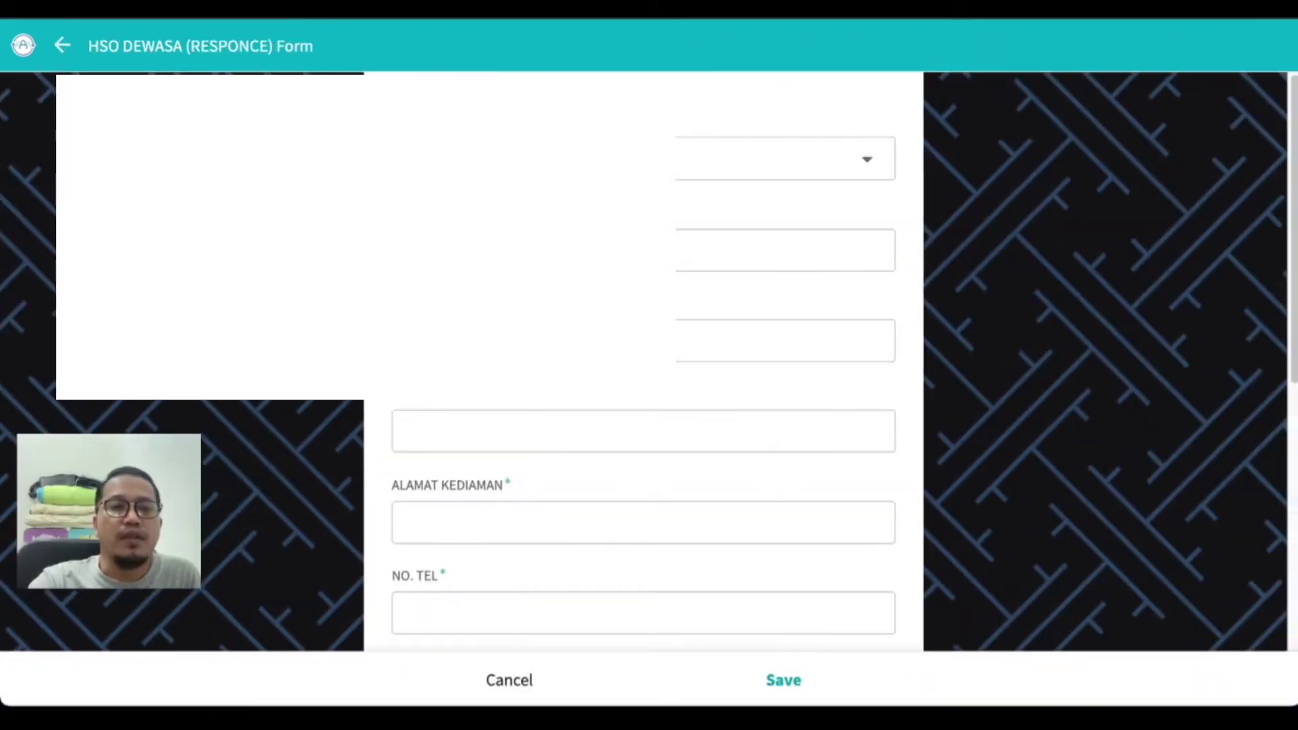
{"action": "scroll", "coordinate": [644, 359], "scroll_direction": "down", "scroll_amount": 6}
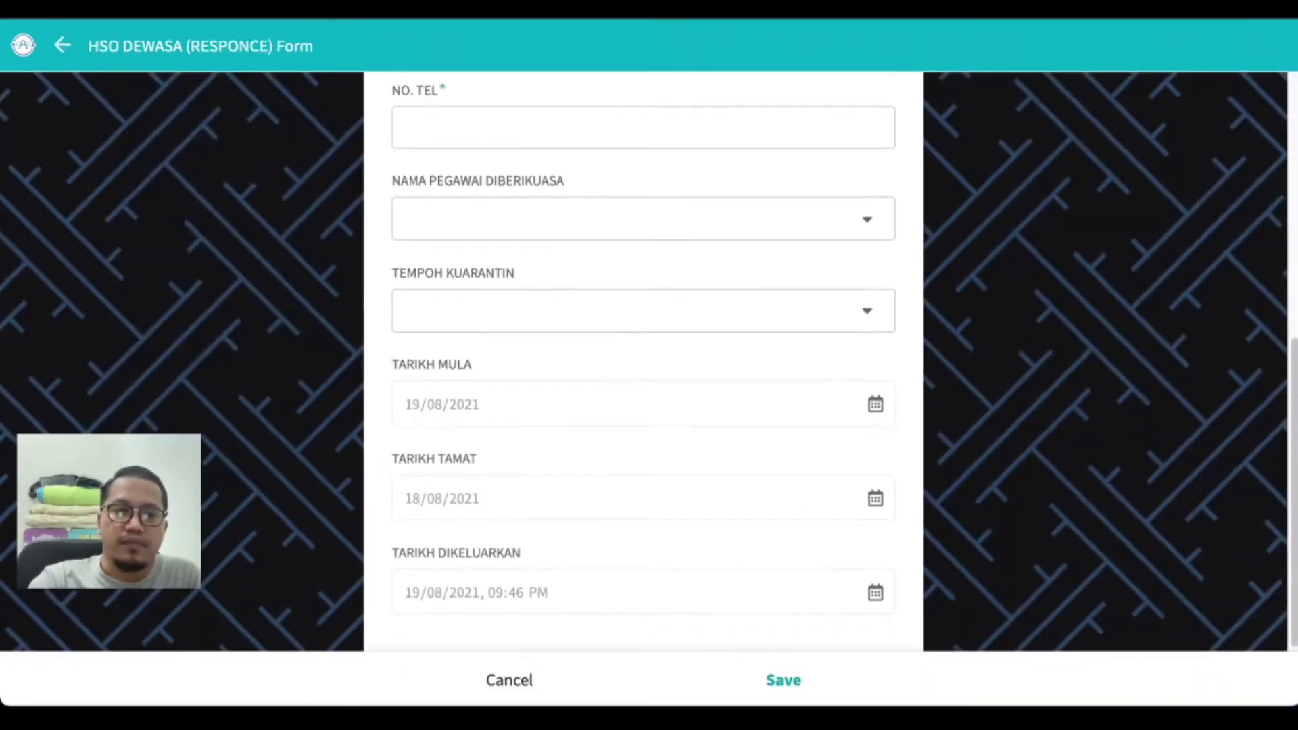
{"action": "scroll", "coordinate": [644, 358], "scroll_direction": "up", "scroll_amount": 6}
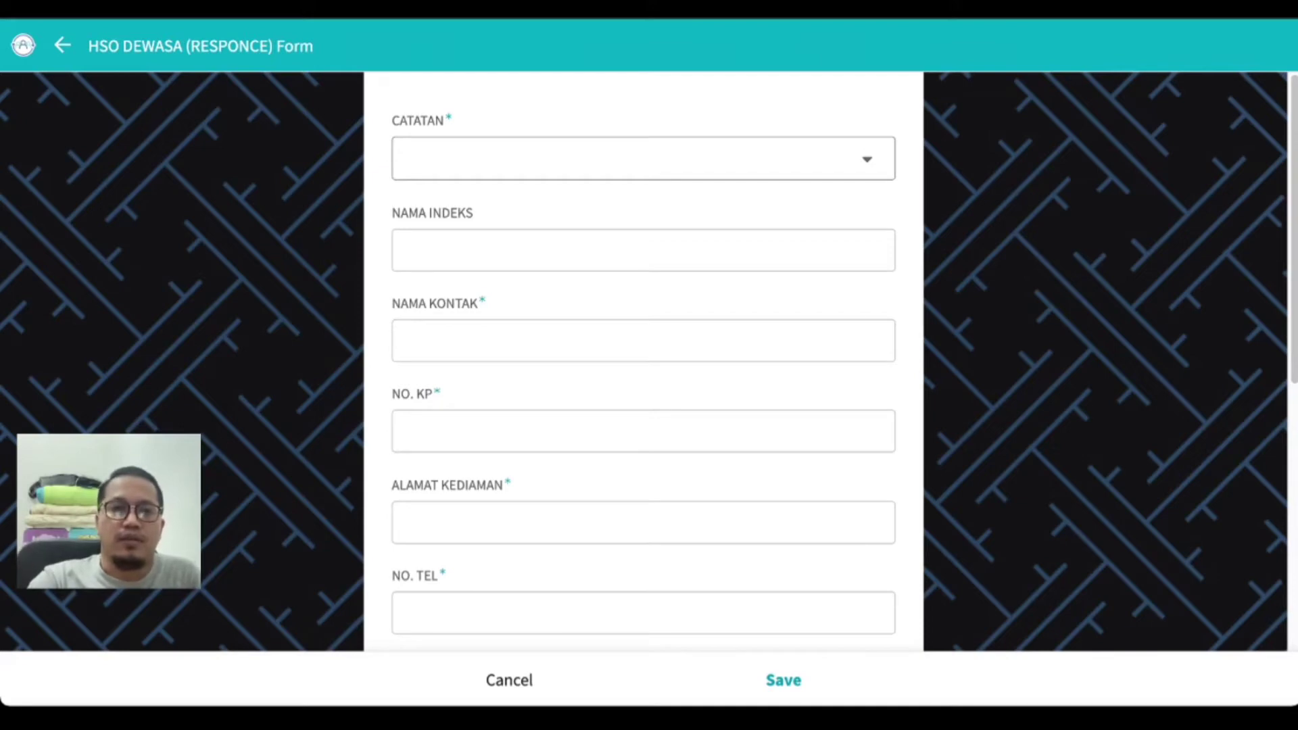
{"action": "left_click", "coordinate": [644, 159]}
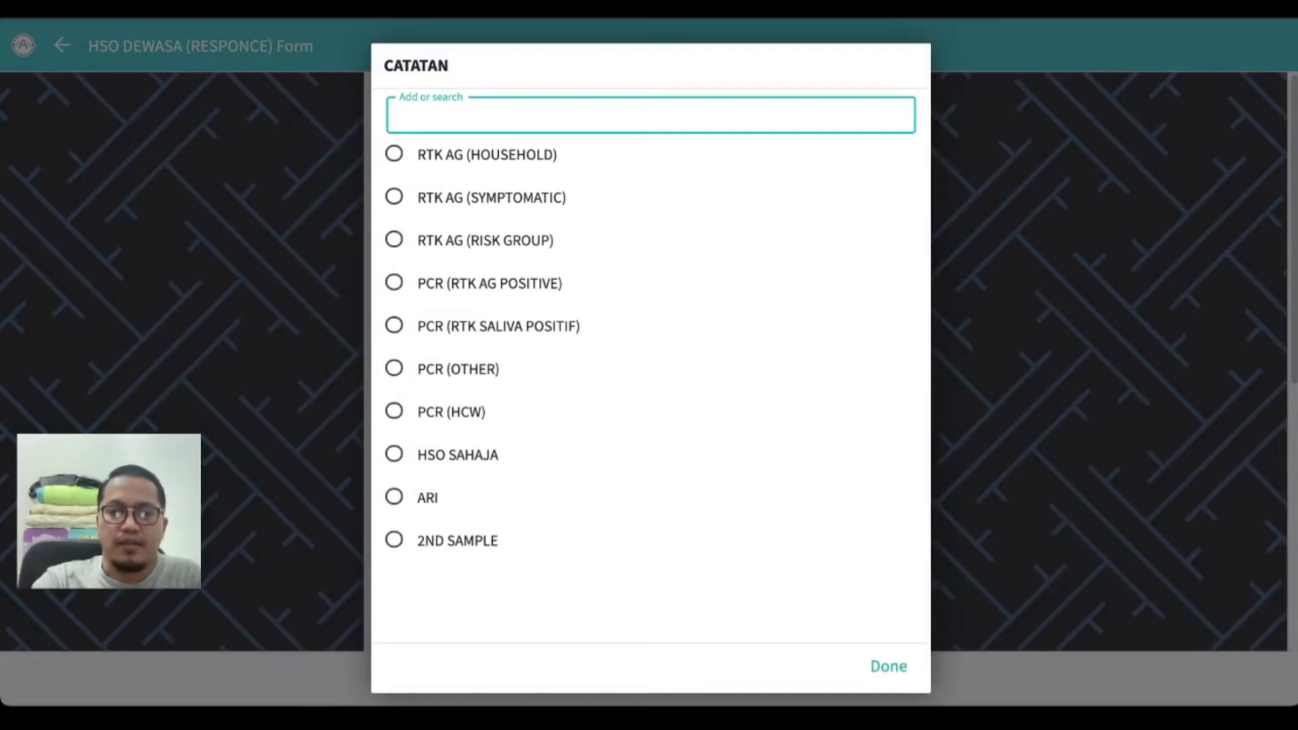
{"action": "key", "text": "Escape"}
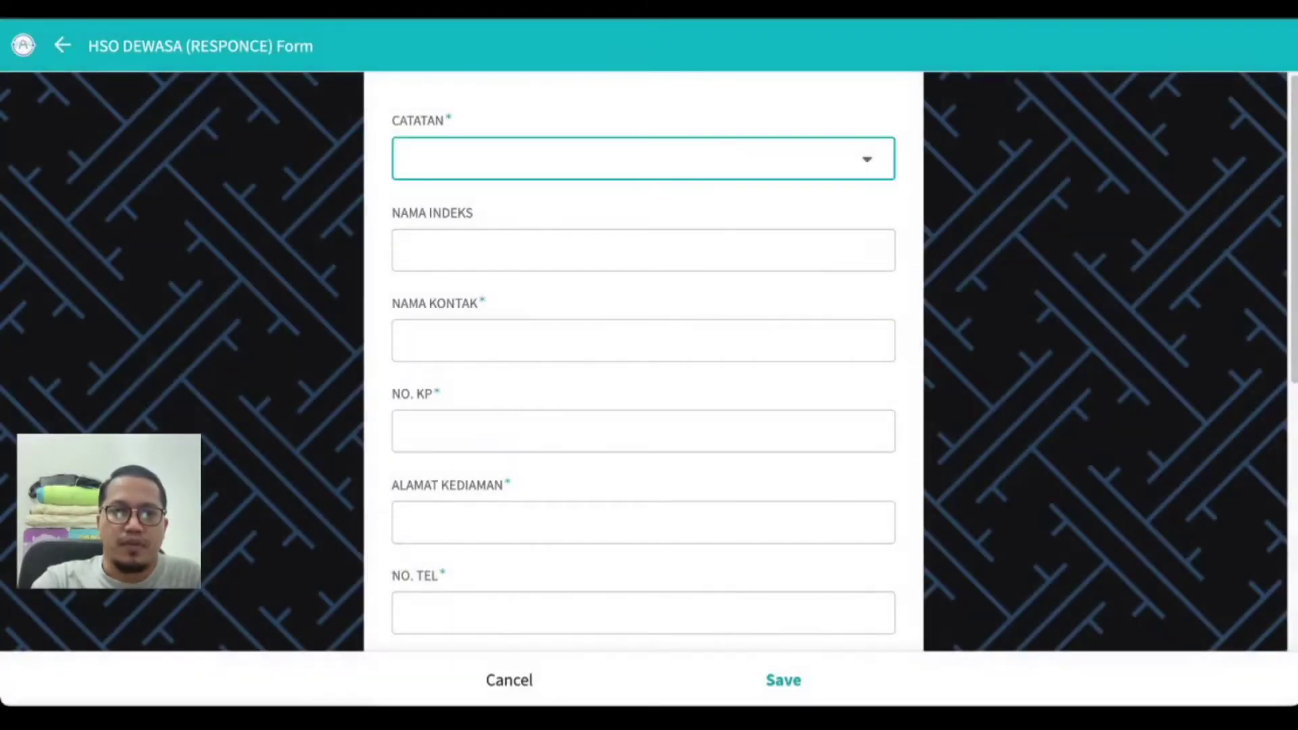
Step: Go through the empty NAMA INDEKS, NAMA KONTAK, NO. KP, ALAMAT KEDIAMAN and NO. TEL fields of the adult form
{"action": "key", "text": "Tab"}
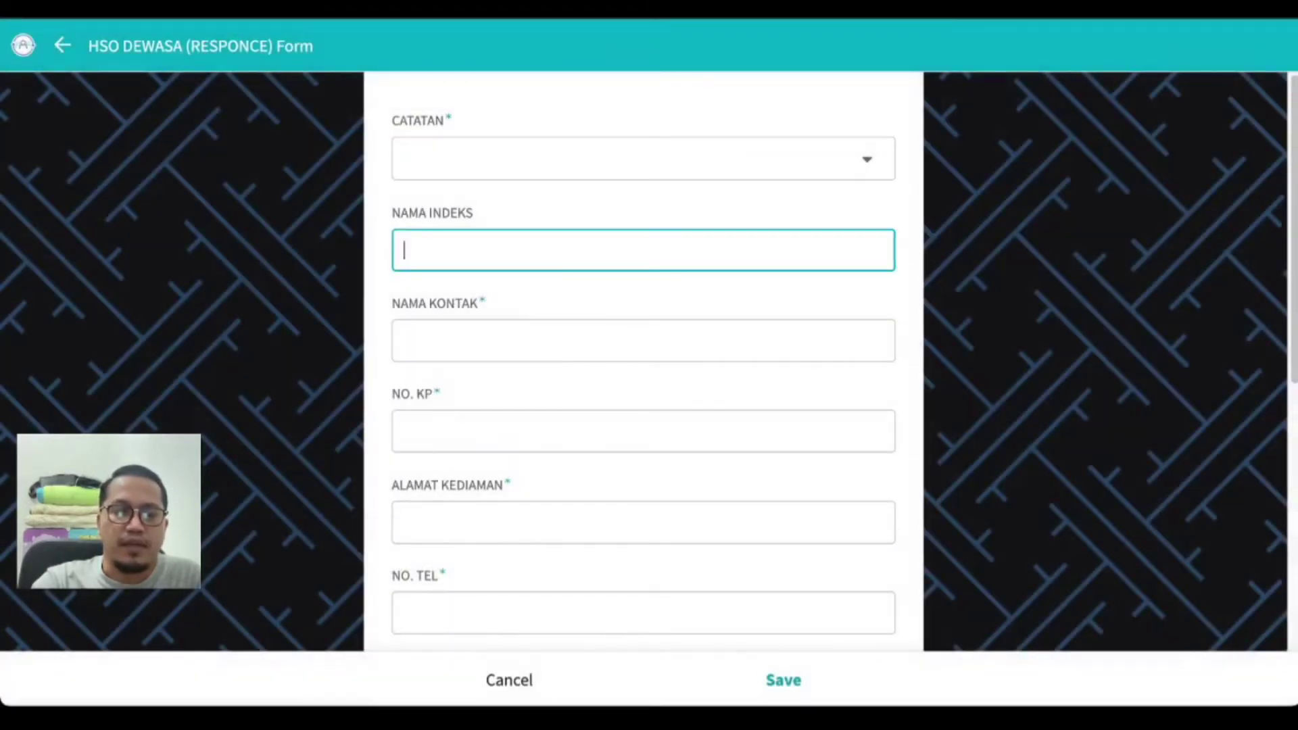
{"action": "left_click", "coordinate": [405, 340]}
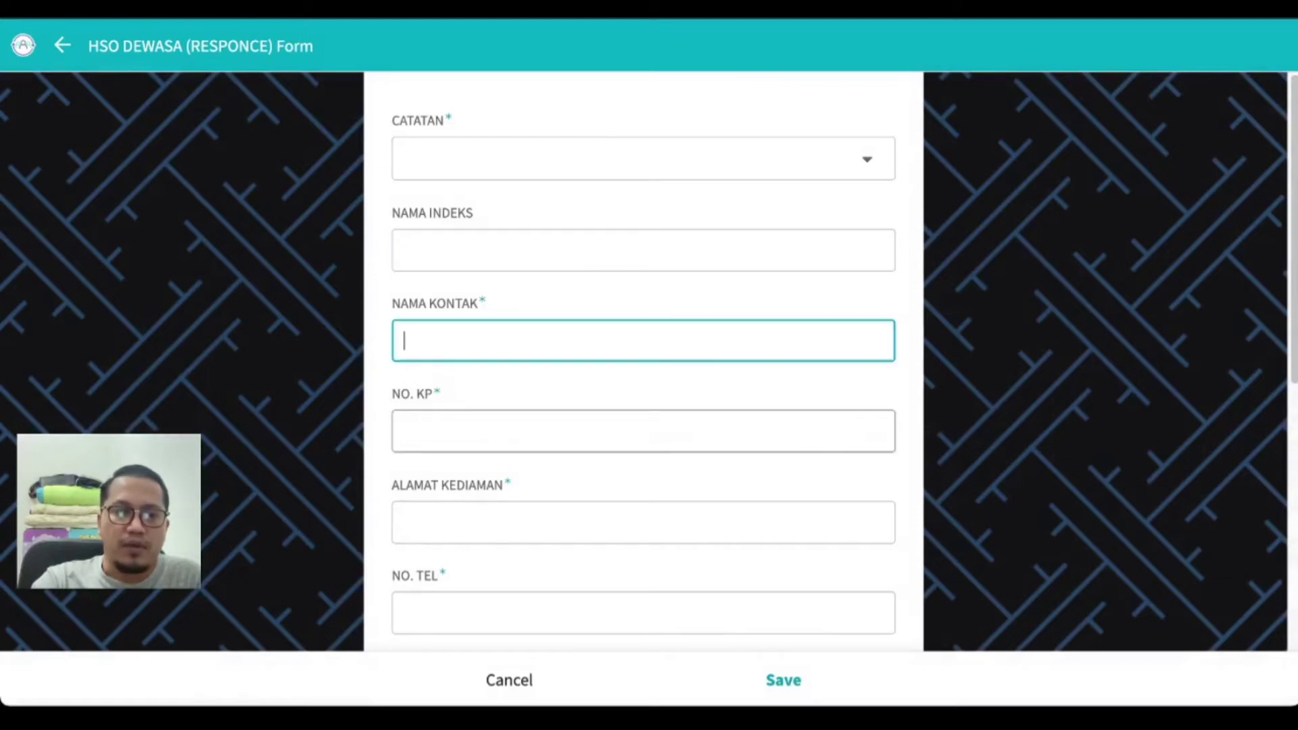
{"action": "left_click", "coordinate": [404, 432]}
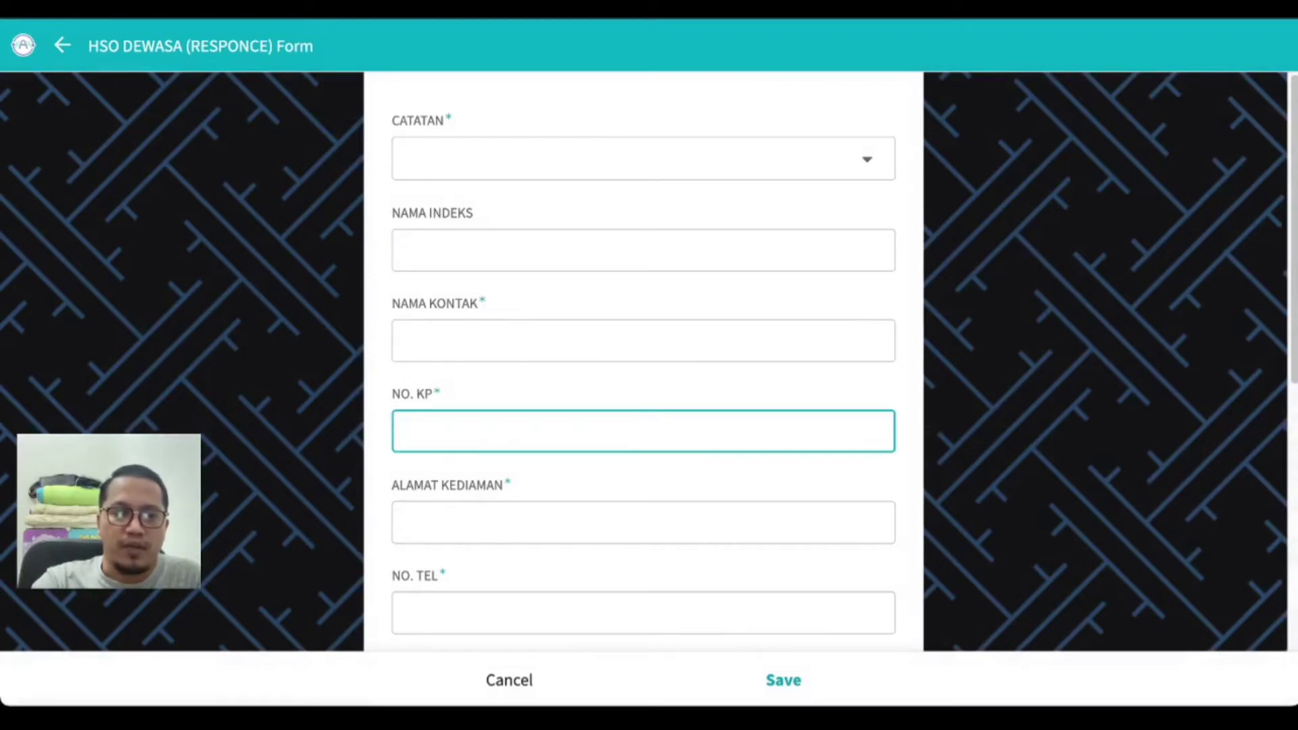
{"action": "left_click", "coordinate": [405, 523]}
{"action": "scroll", "coordinate": [643, 359], "scroll_direction": "down", "scroll_amount": 4}
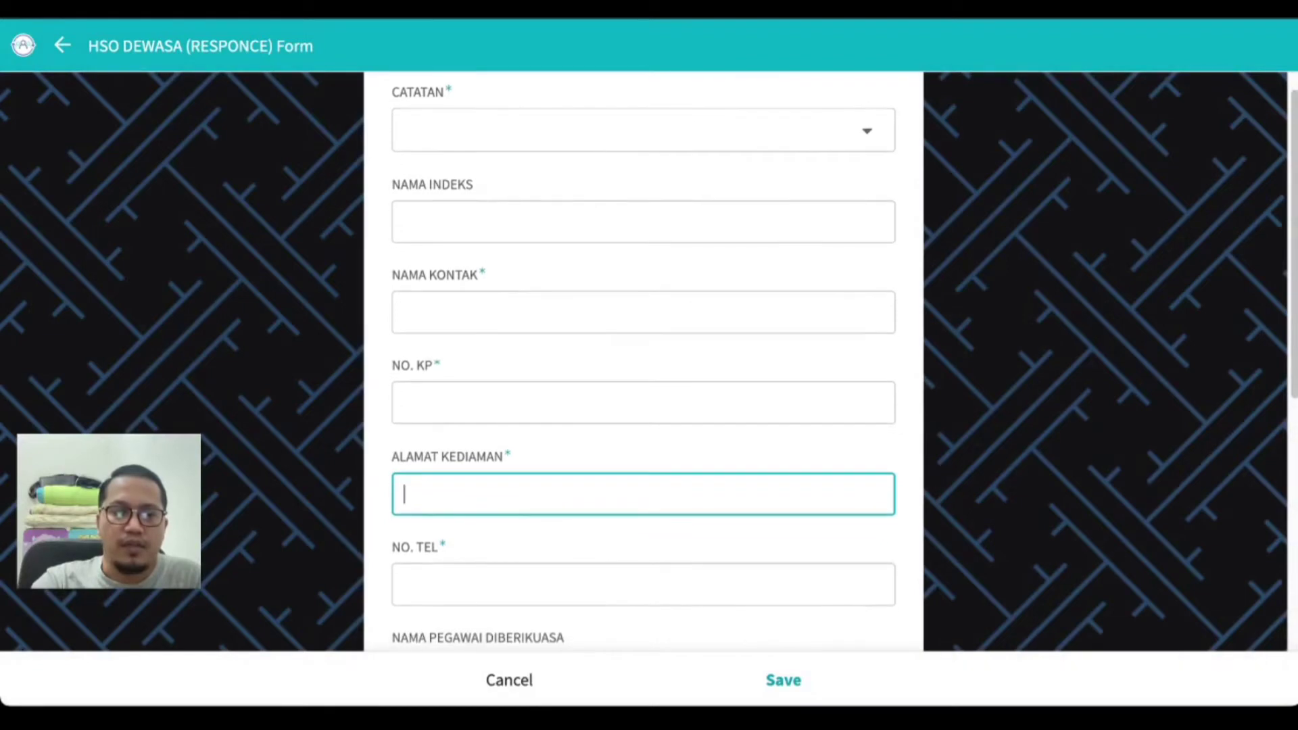
{"action": "left_click", "coordinate": [404, 361]}
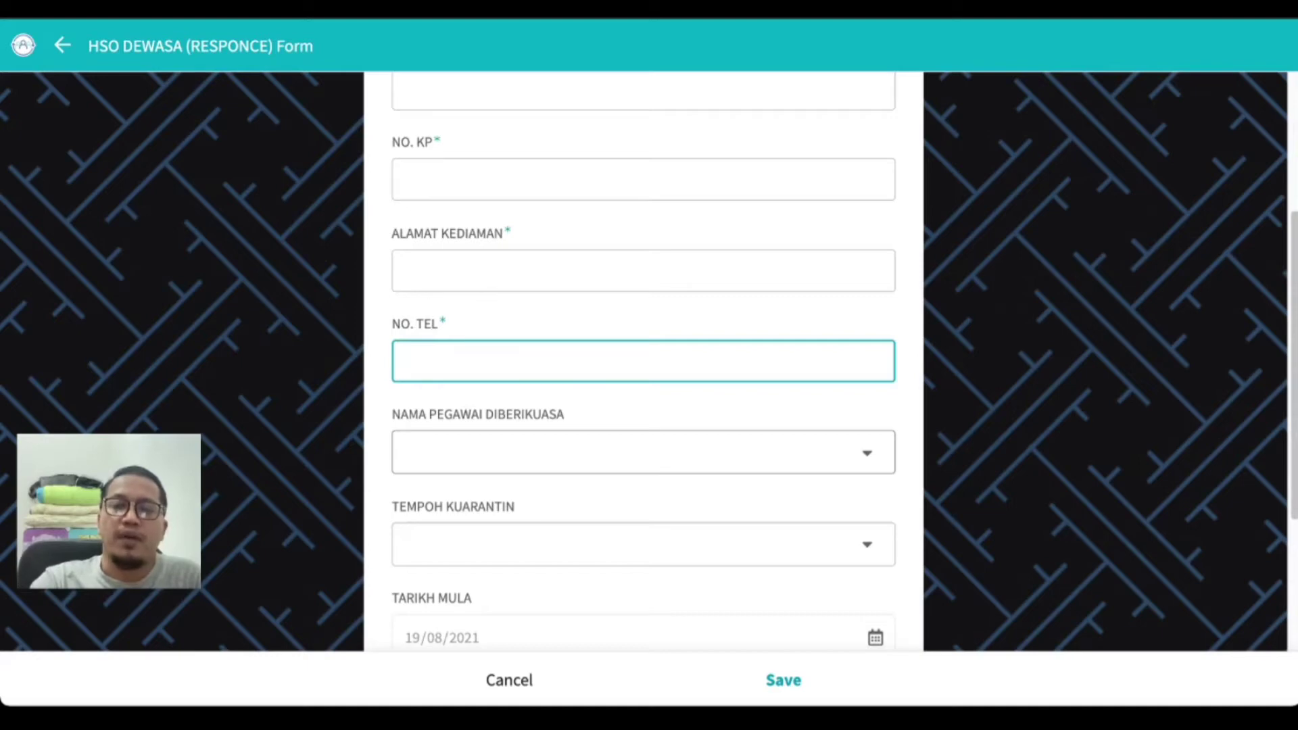
Step: Review the full list of officers for NAMA PEGAWAI DIBERIKUASA and close it without choosing one
{"action": "left_click", "coordinate": [643, 453]}
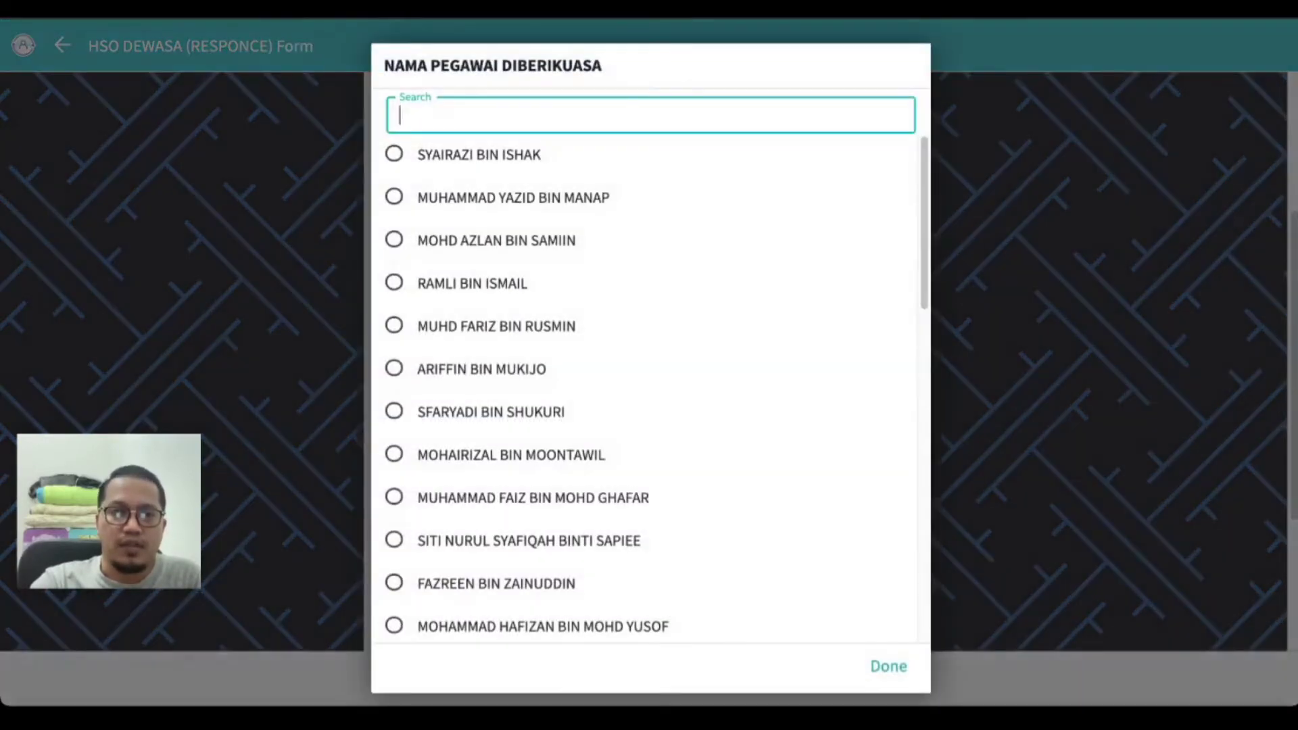
{"action": "scroll", "coordinate": [650, 389], "scroll_direction": "down", "scroll_amount": 4}
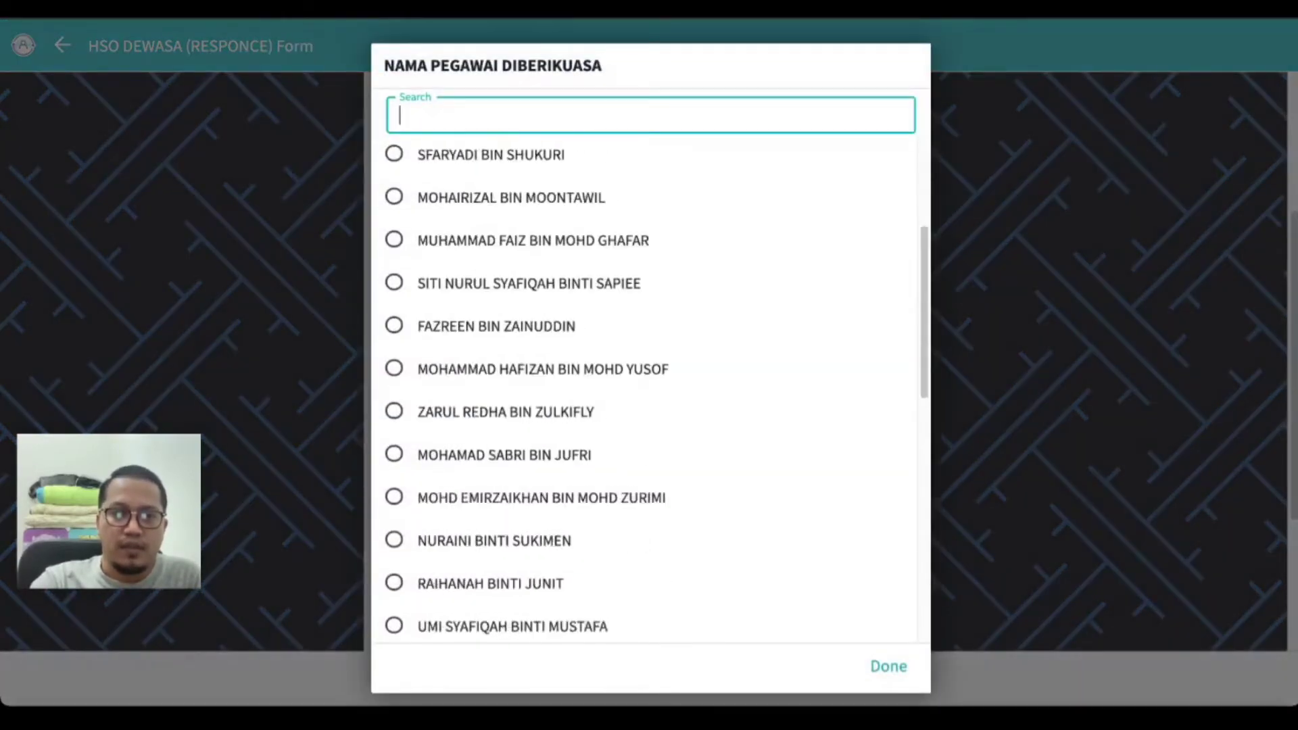
{"action": "scroll", "coordinate": [649, 388], "scroll_direction": "down", "scroll_amount": 10}
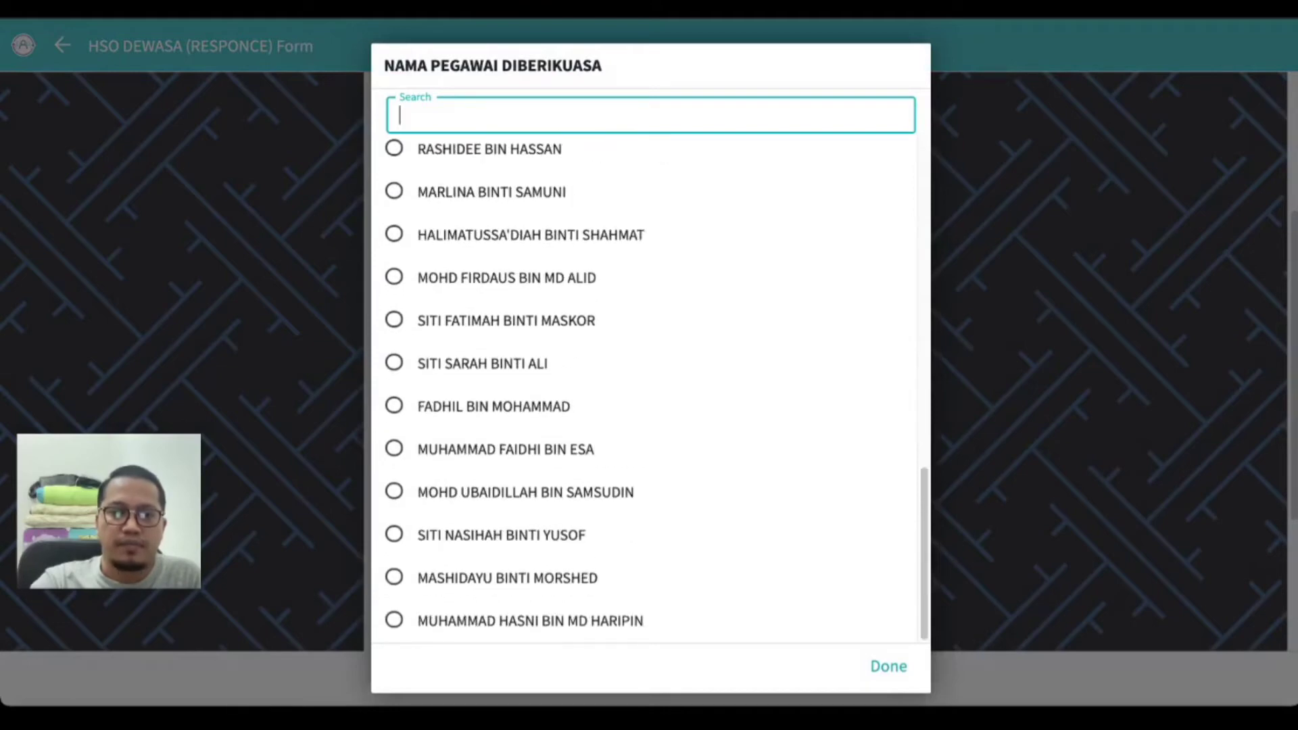
{"action": "left_click", "coordinate": [889, 666]}
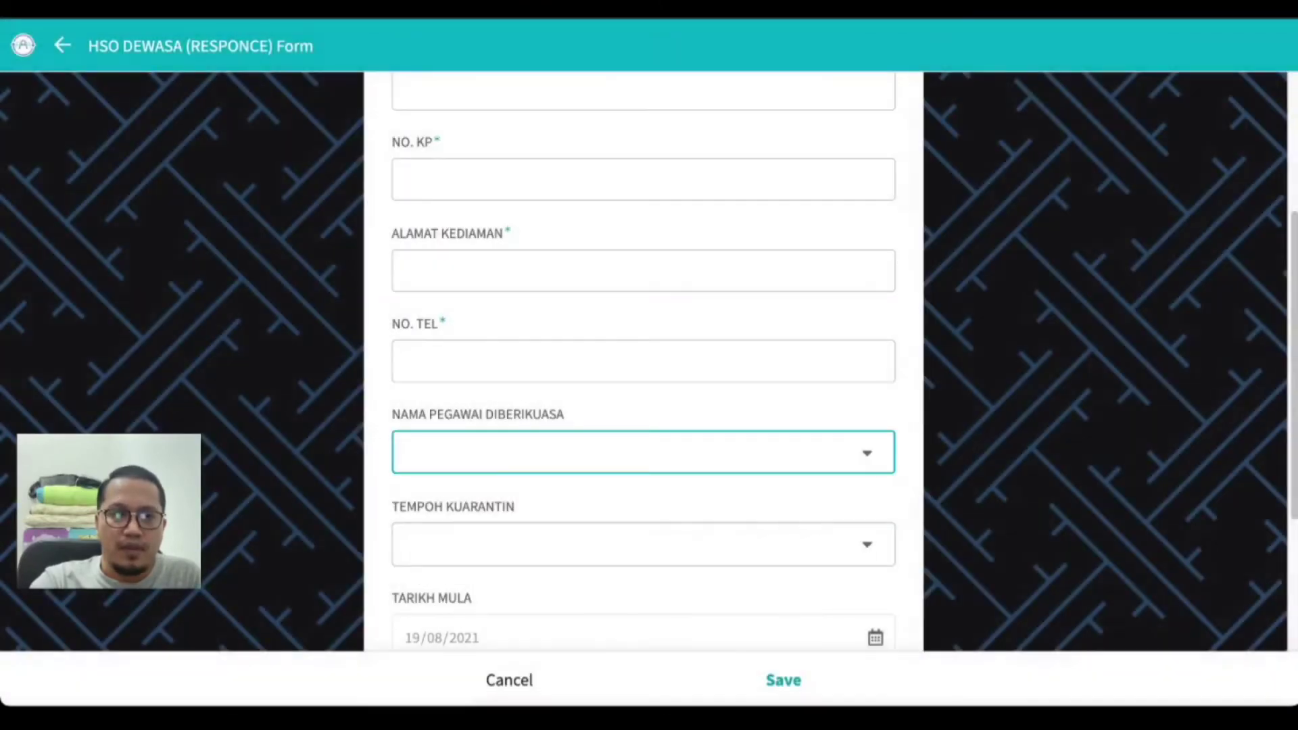
Step: Set TEMPOH KUARANTIN to 10 in the adult form, check the quarantine dates and discard the entry
{"action": "scroll", "coordinate": [643, 362], "scroll_direction": "down", "scroll_amount": 3}
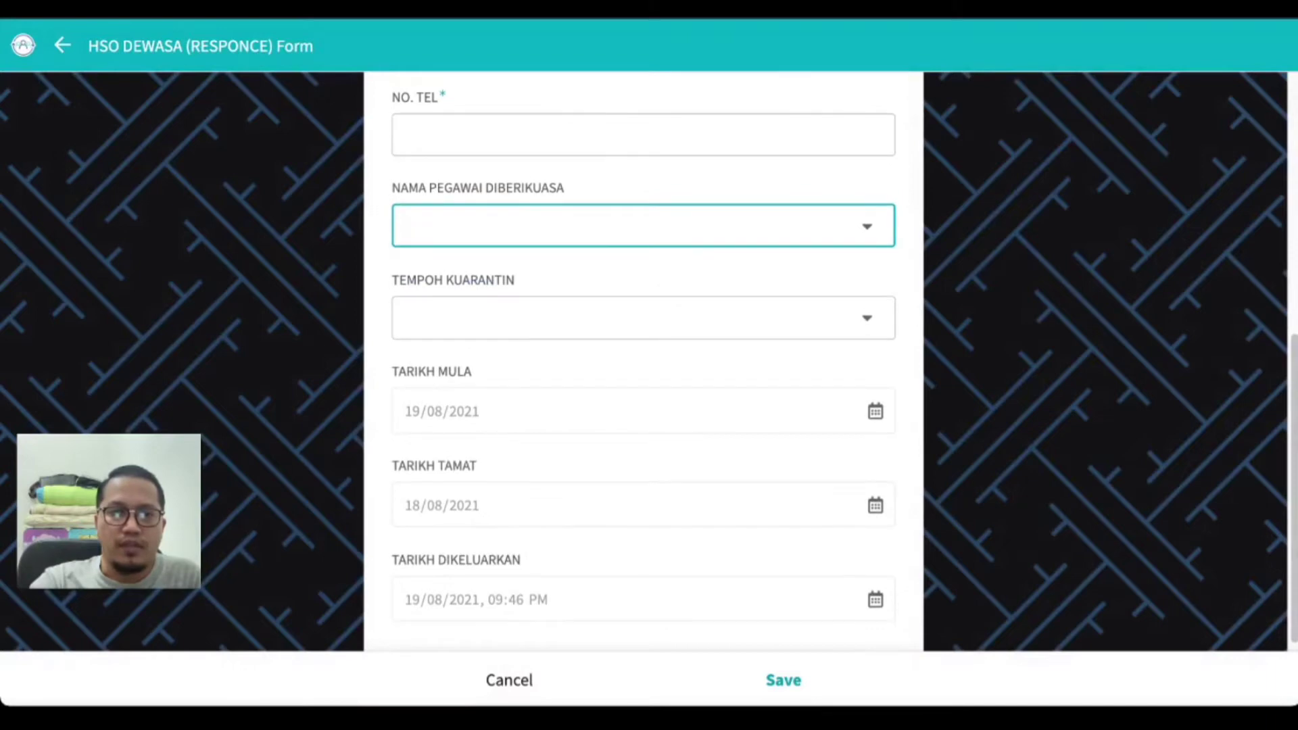
{"action": "left_click", "coordinate": [644, 318]}
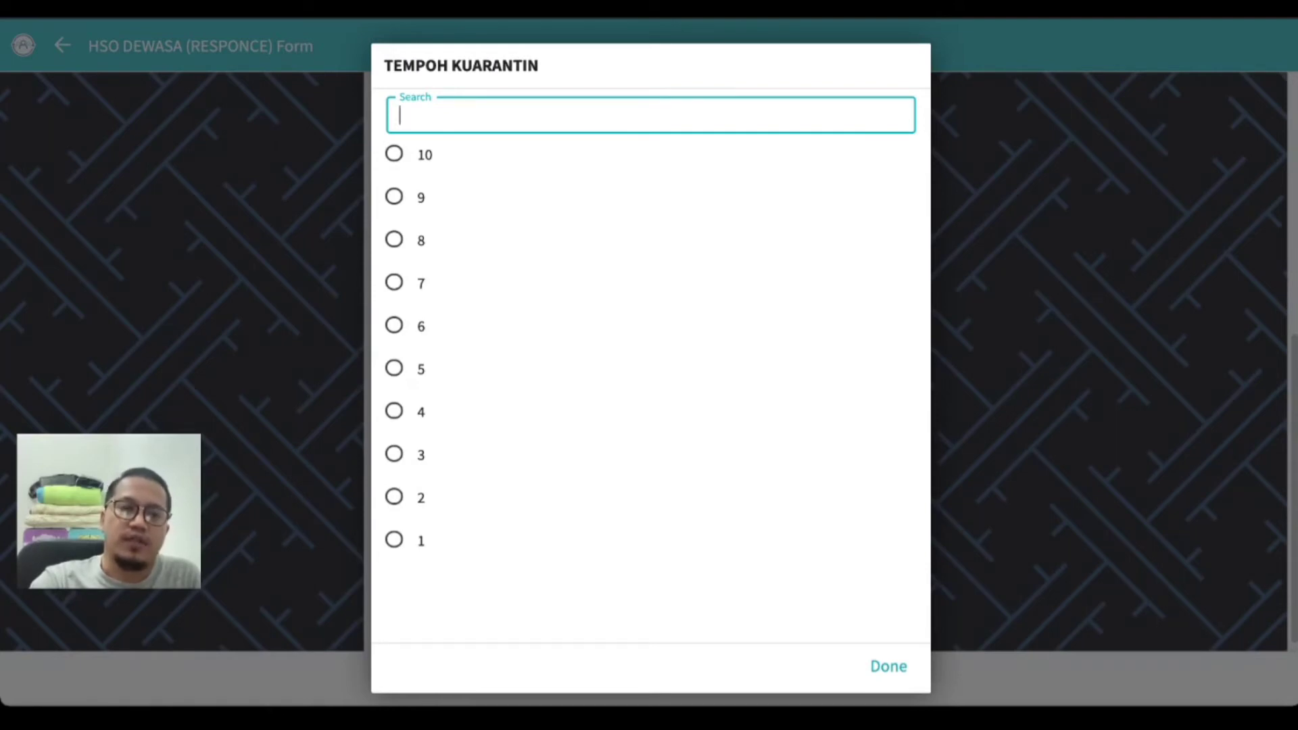
{"action": "left_click", "coordinate": [425, 155]}
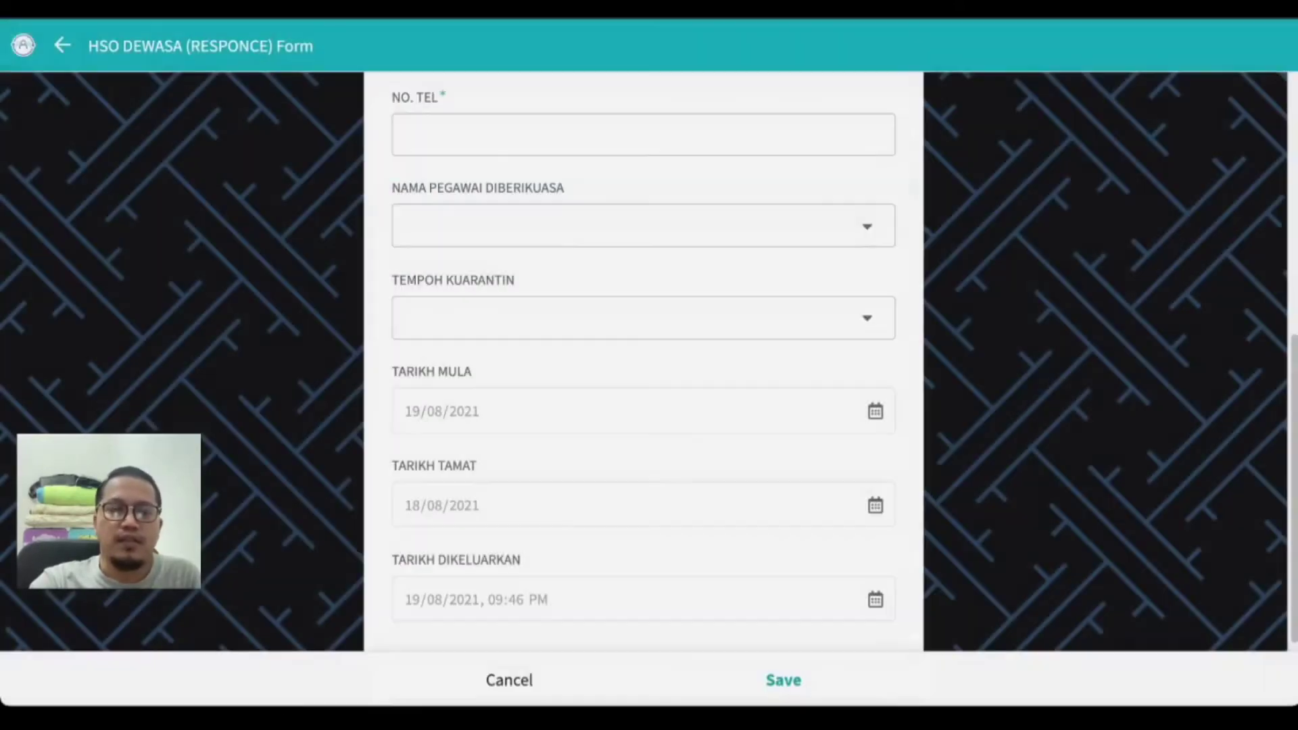
{"action": "scroll", "coordinate": [643, 362], "scroll_direction": "down", "scroll_amount": 1}
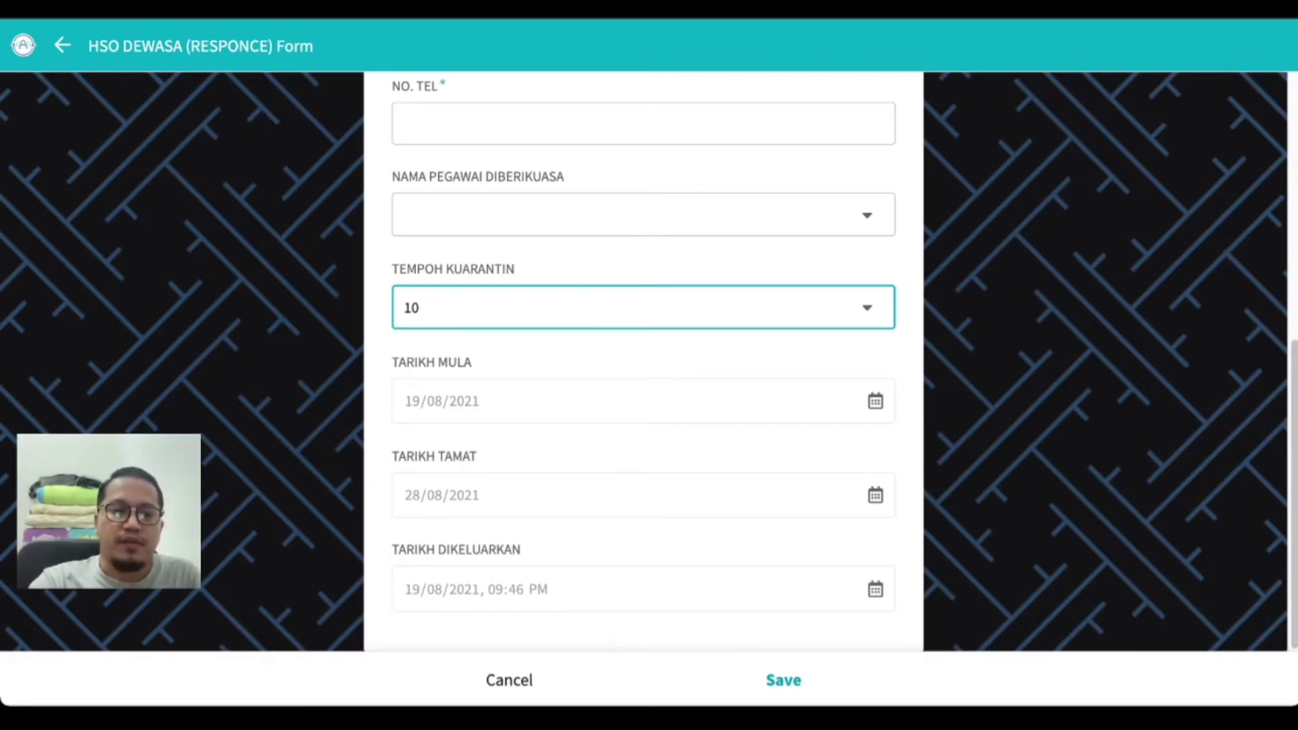
{"action": "left_click", "coordinate": [509, 680]}
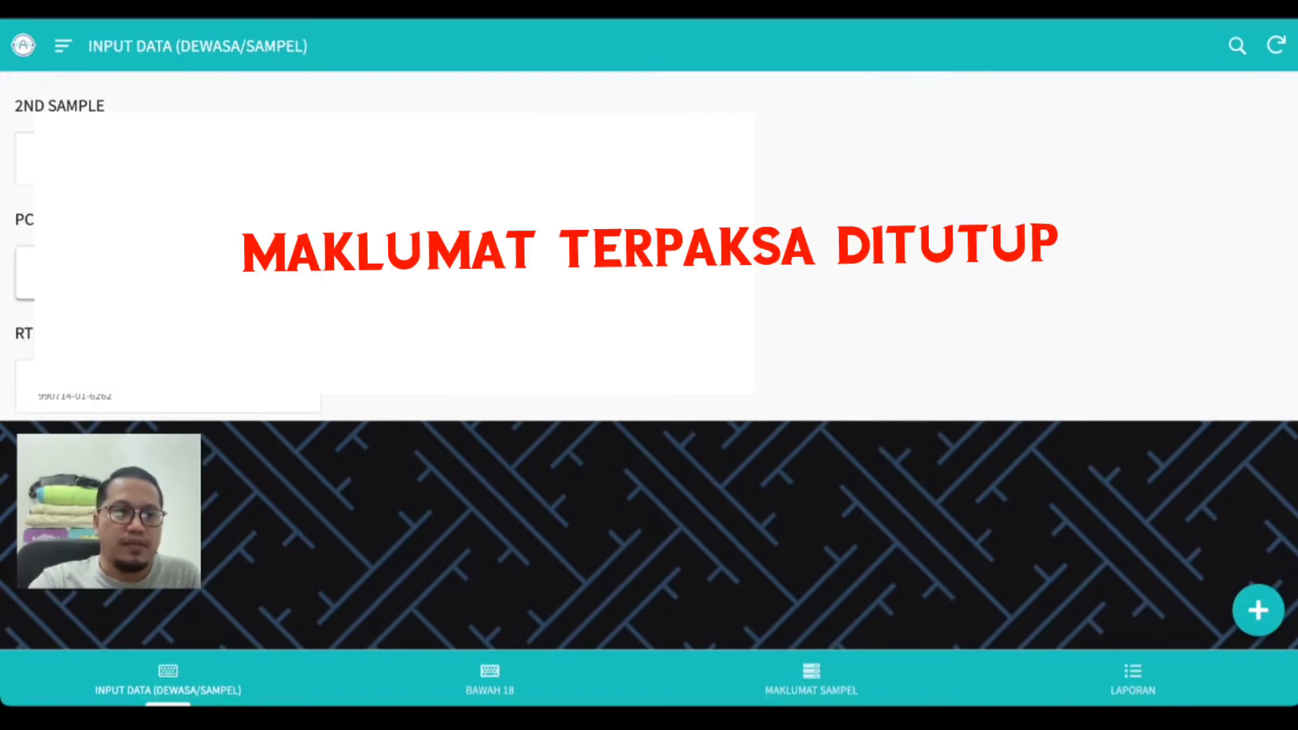
Step: Open the existing record in the PCR (RTK AG POSITIVE) group and examine its details
{"action": "left_click", "coordinate": [168, 272]}
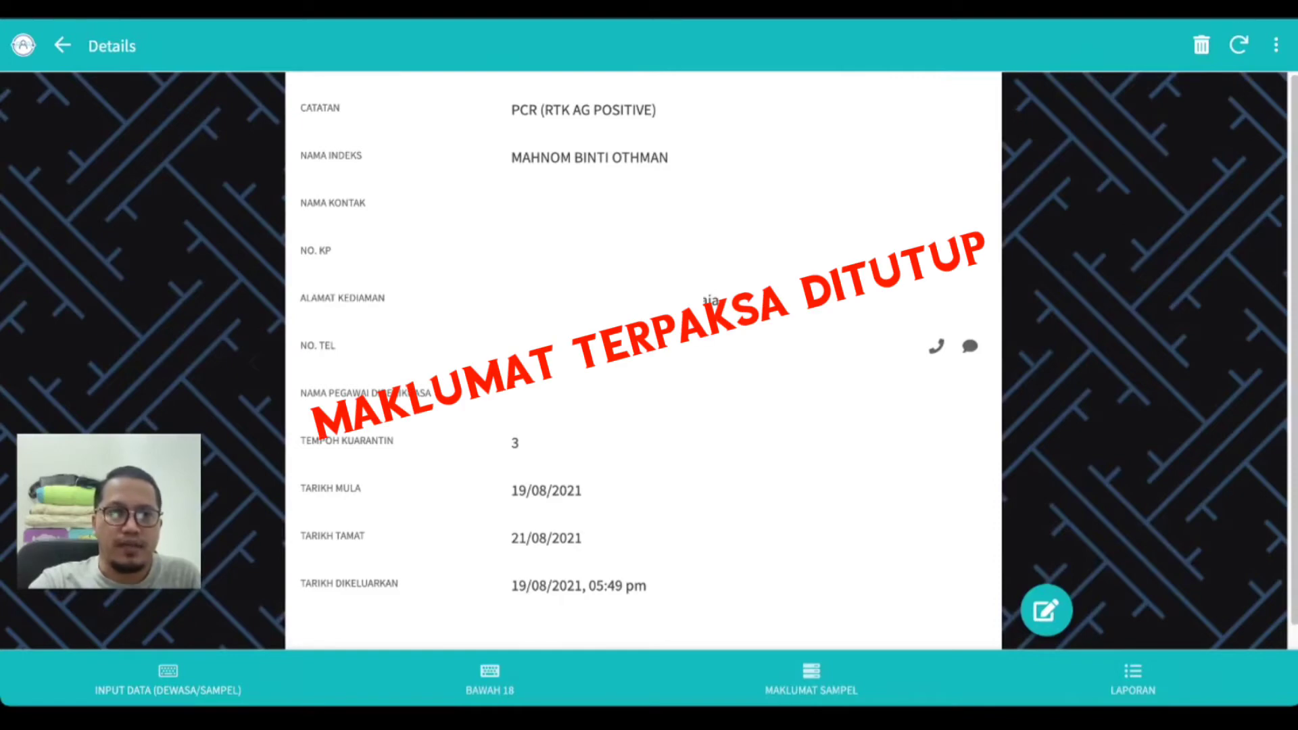
{"action": "scroll", "coordinate": [643, 359], "scroll_direction": "down", "scroll_amount": 1}
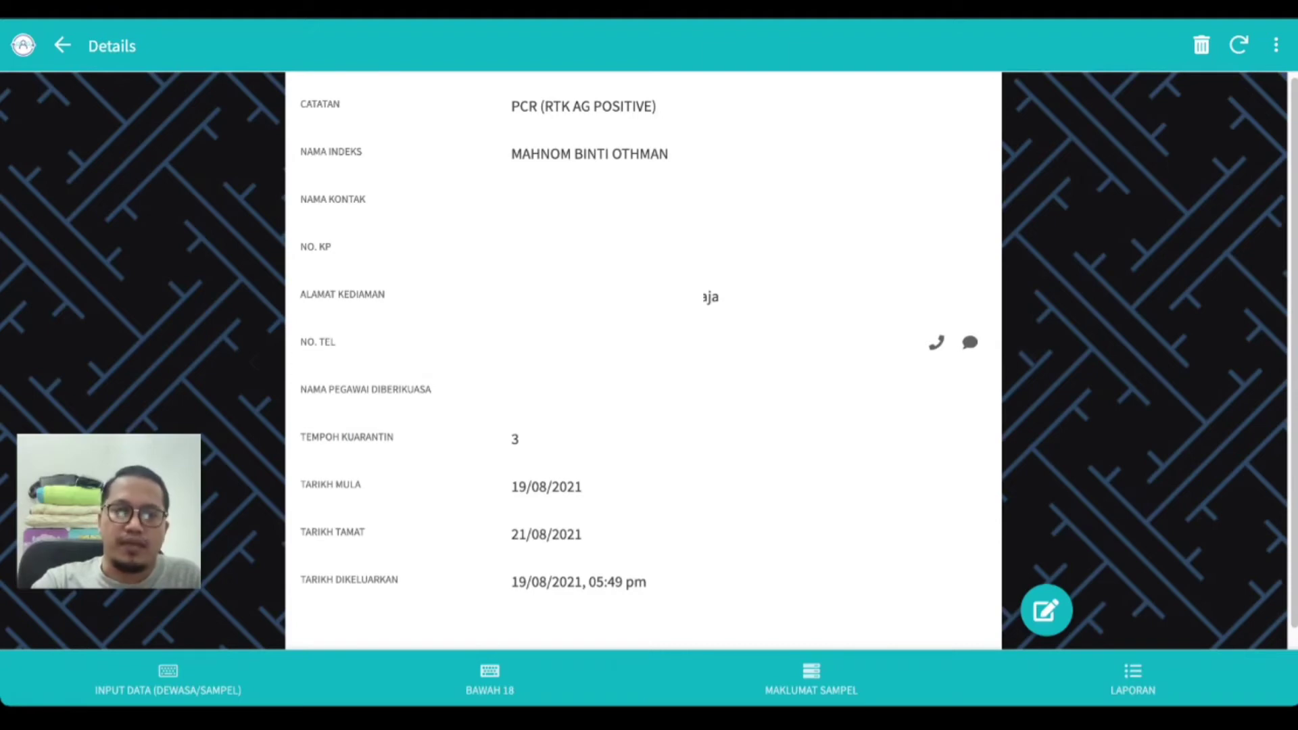
Step: Start a new BAWAH 18 entry and set its TEMPOH KUARANTIN to 10
{"action": "left_click", "coordinate": [489, 679]}
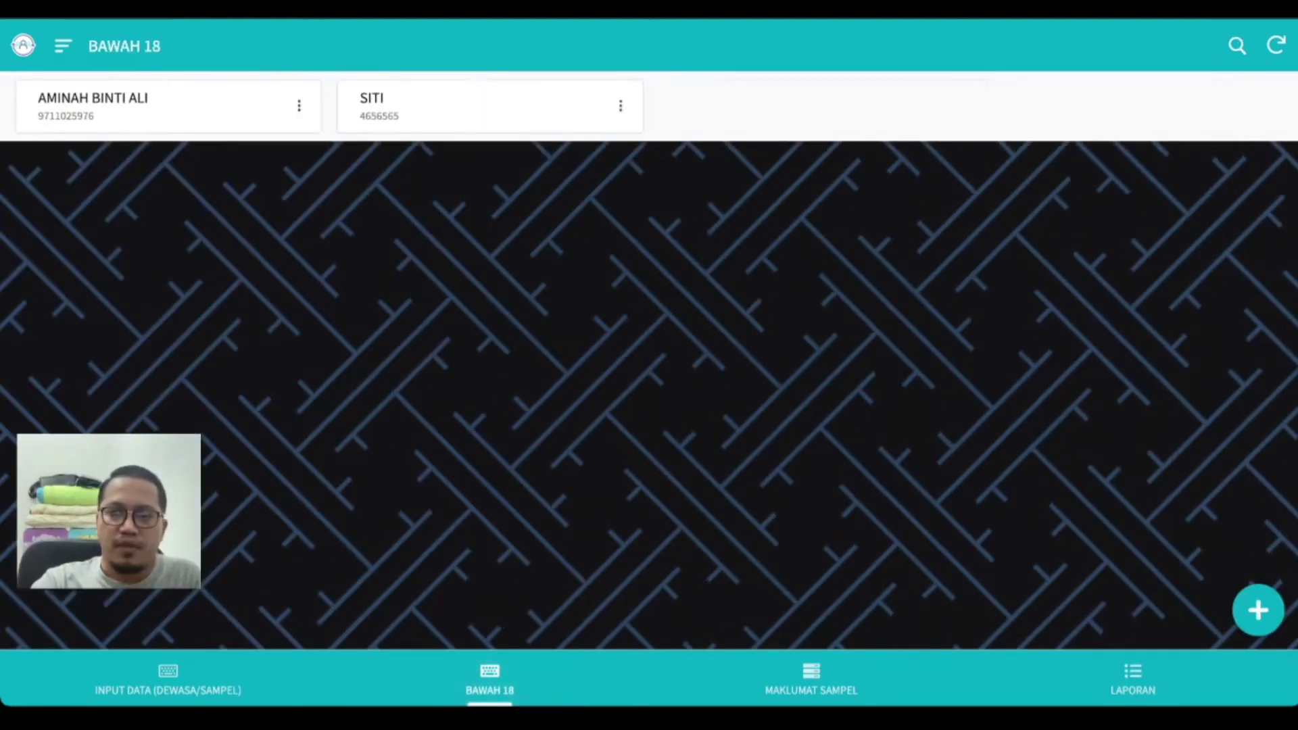
{"action": "left_click", "coordinate": [1258, 611]}
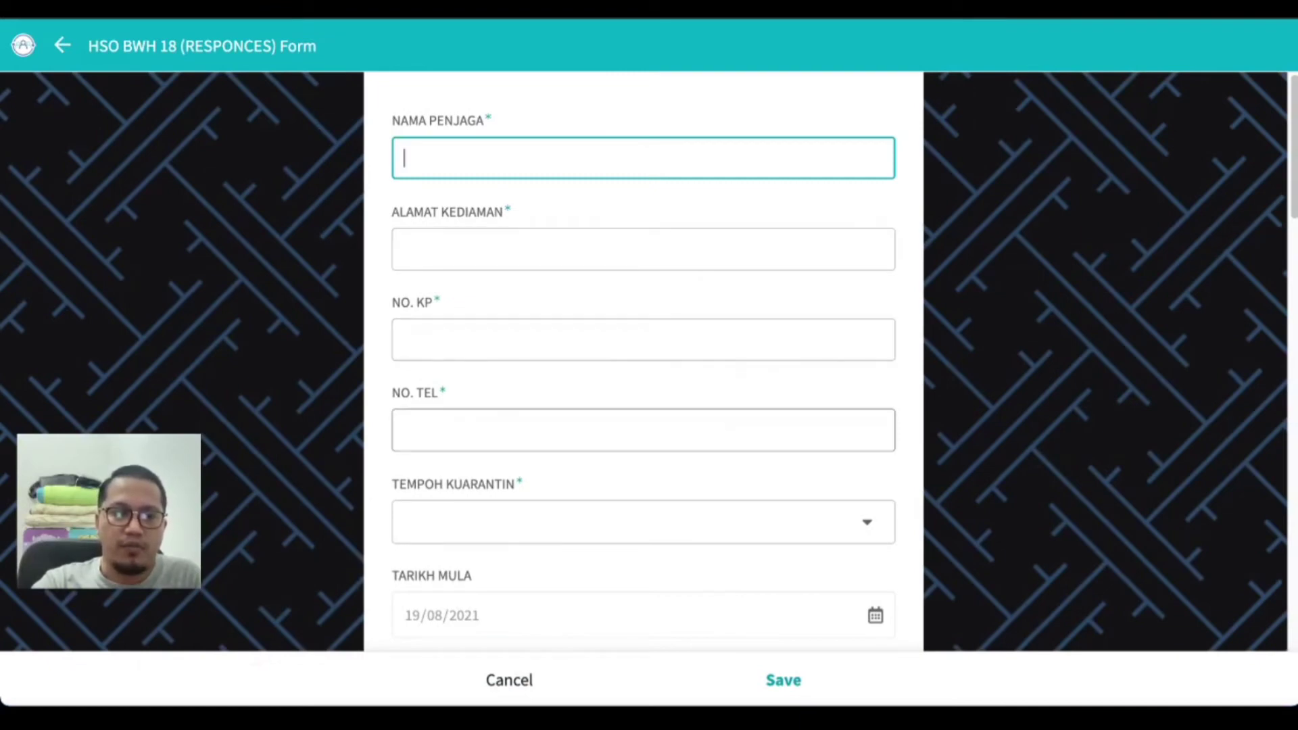
{"action": "left_click", "coordinate": [643, 522]}
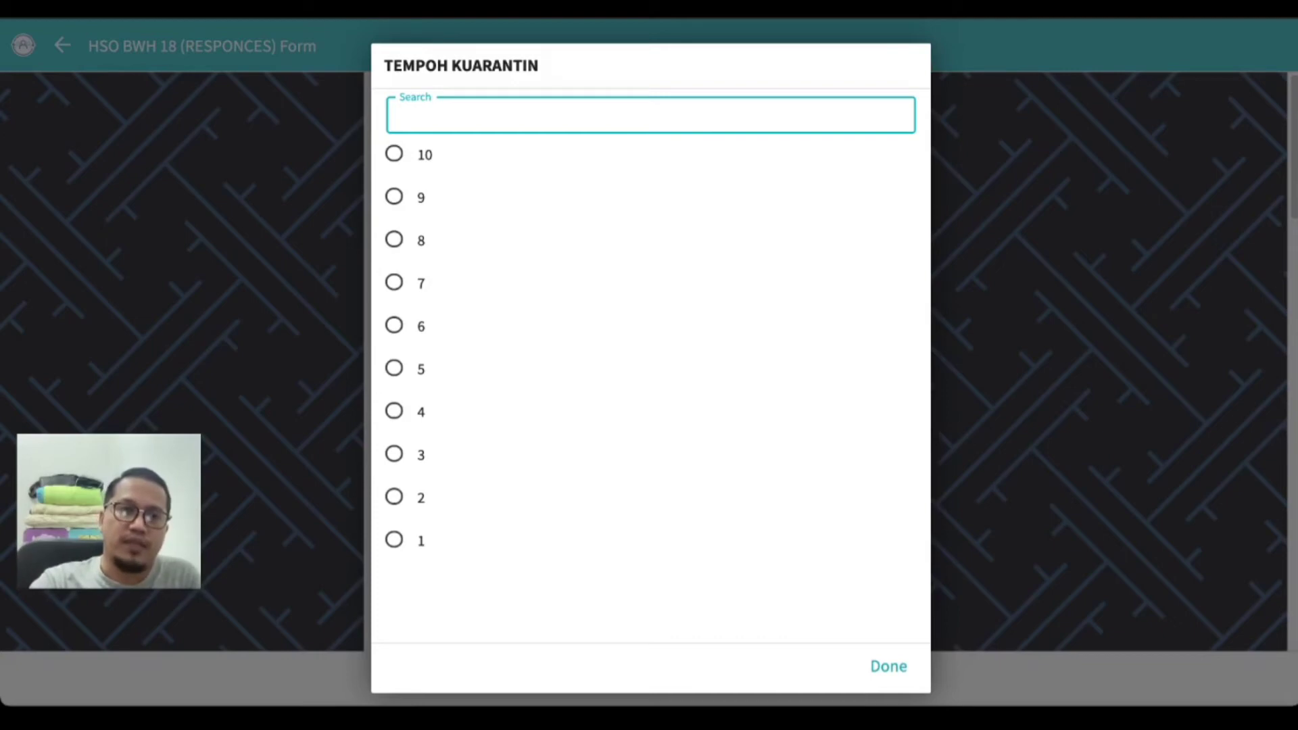
{"action": "left_click", "coordinate": [405, 155]}
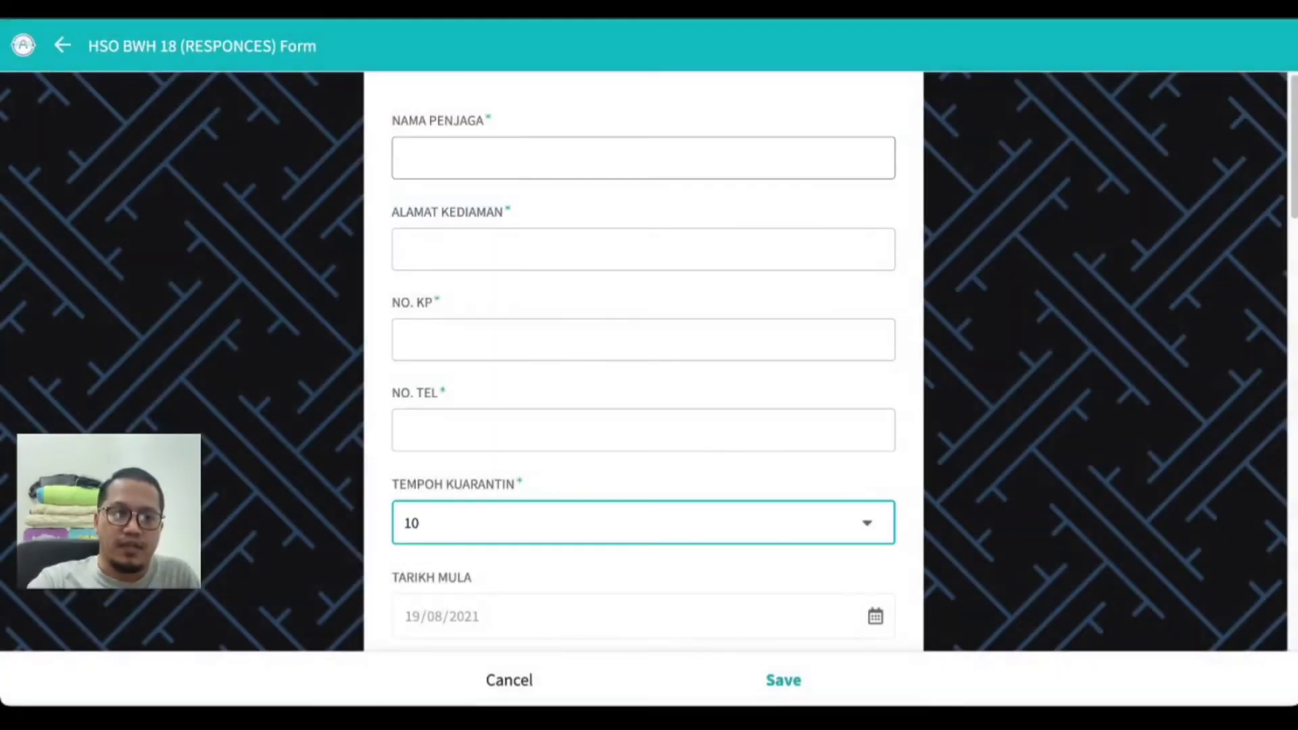
{"action": "scroll", "coordinate": [643, 365], "scroll_direction": "down", "scroll_amount": 3}
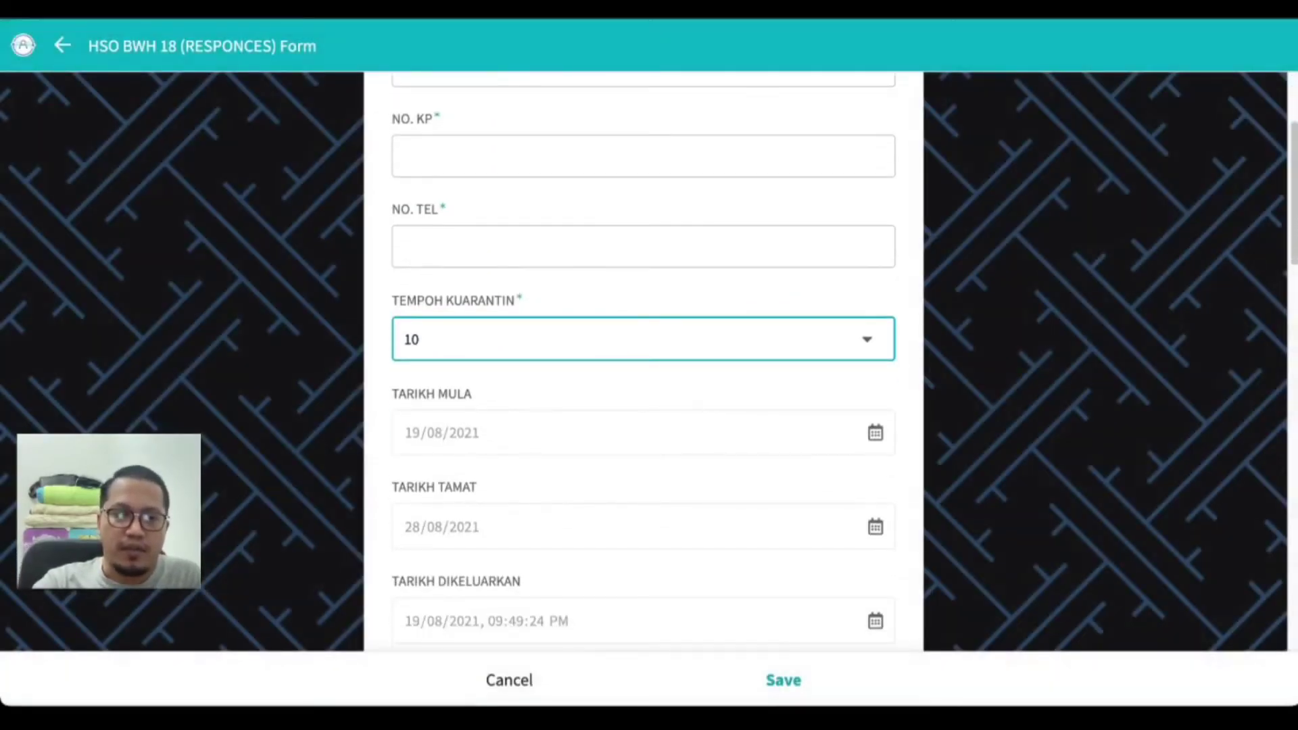
Step: Examine the date fields and the dependants' name and NO. KP/MYKID fields in the under-18 form, and discard the entry
{"action": "scroll", "coordinate": [643, 365], "scroll_direction": "down", "scroll_amount": 8}
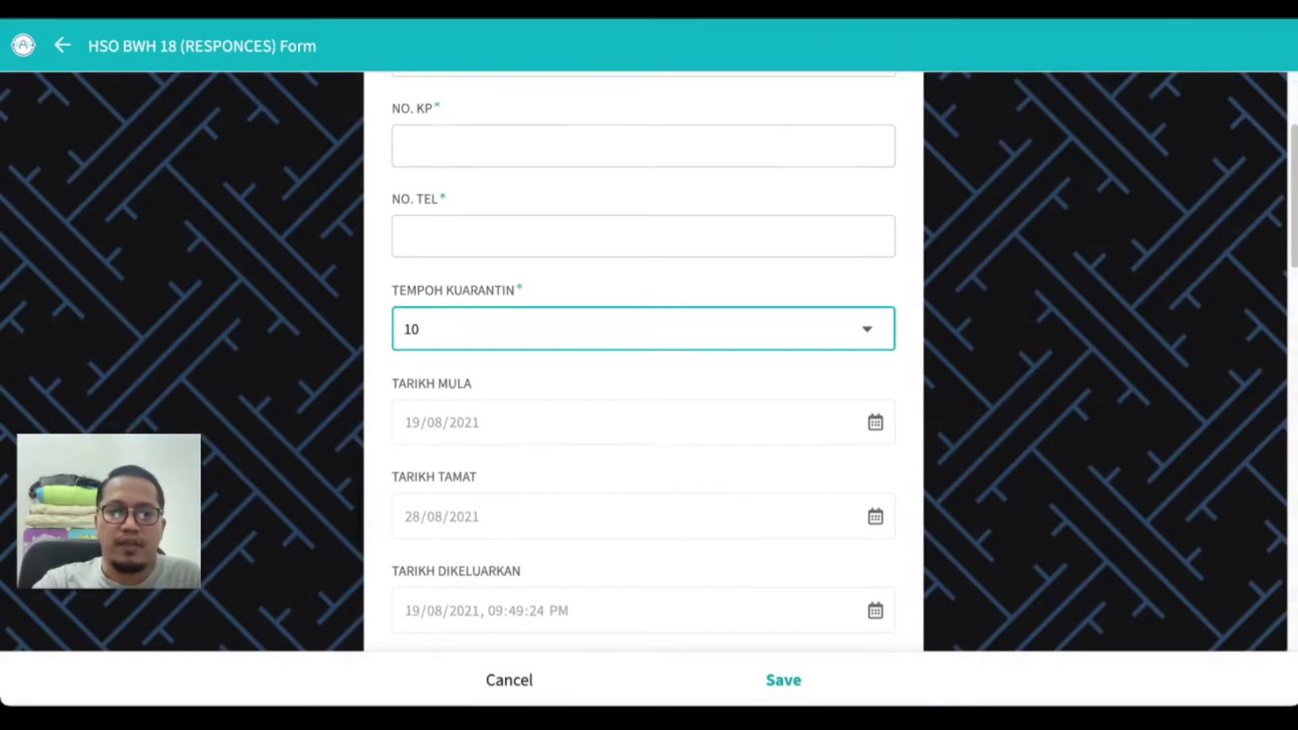
{"action": "scroll", "coordinate": [643, 365], "scroll_direction": "up", "scroll_amount": 6}
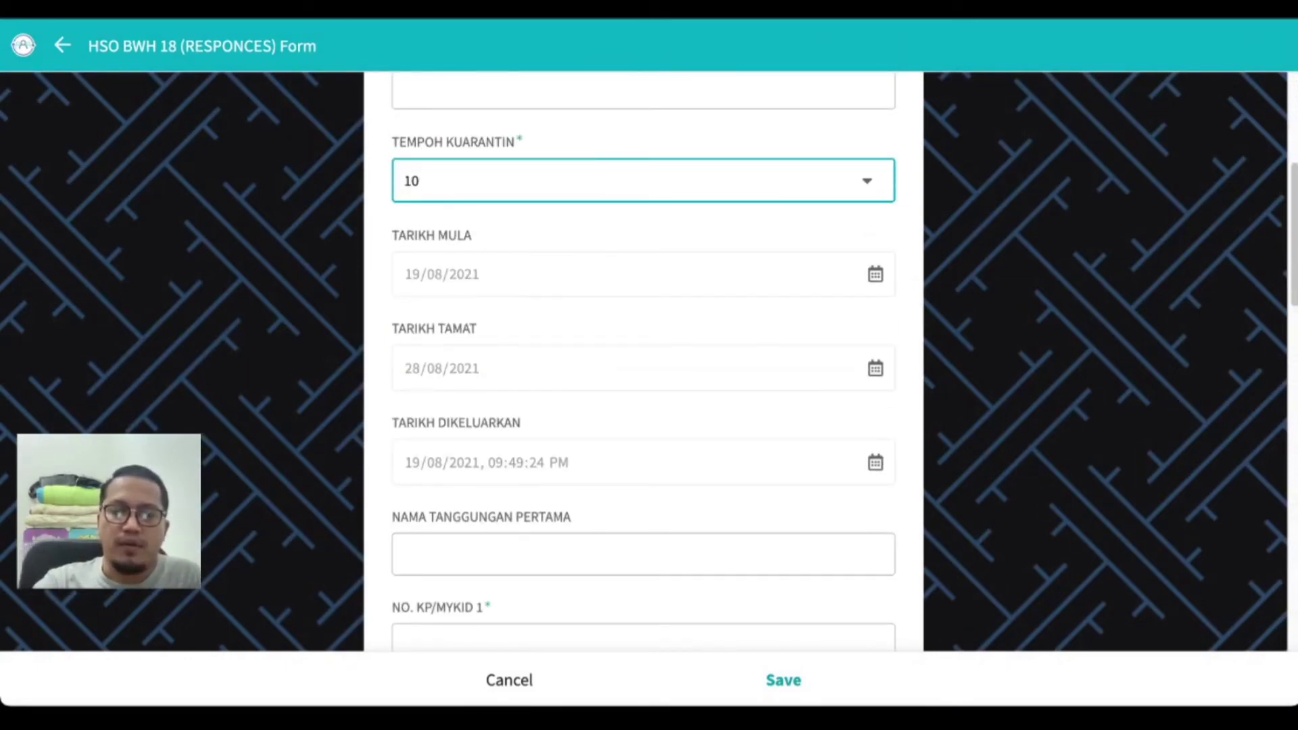
{"action": "scroll", "coordinate": [643, 365], "scroll_direction": "down", "scroll_amount": 6}
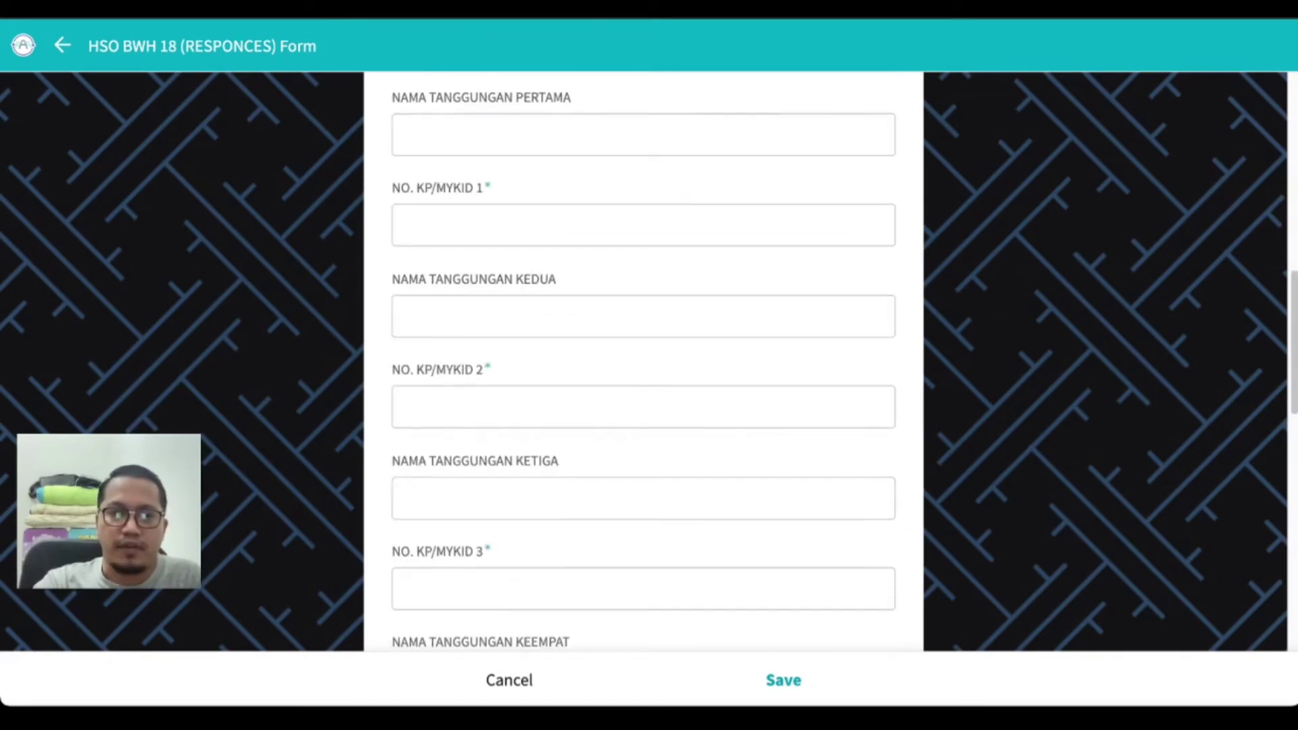
{"action": "scroll", "coordinate": [643, 365], "scroll_direction": "up", "scroll_amount": 4}
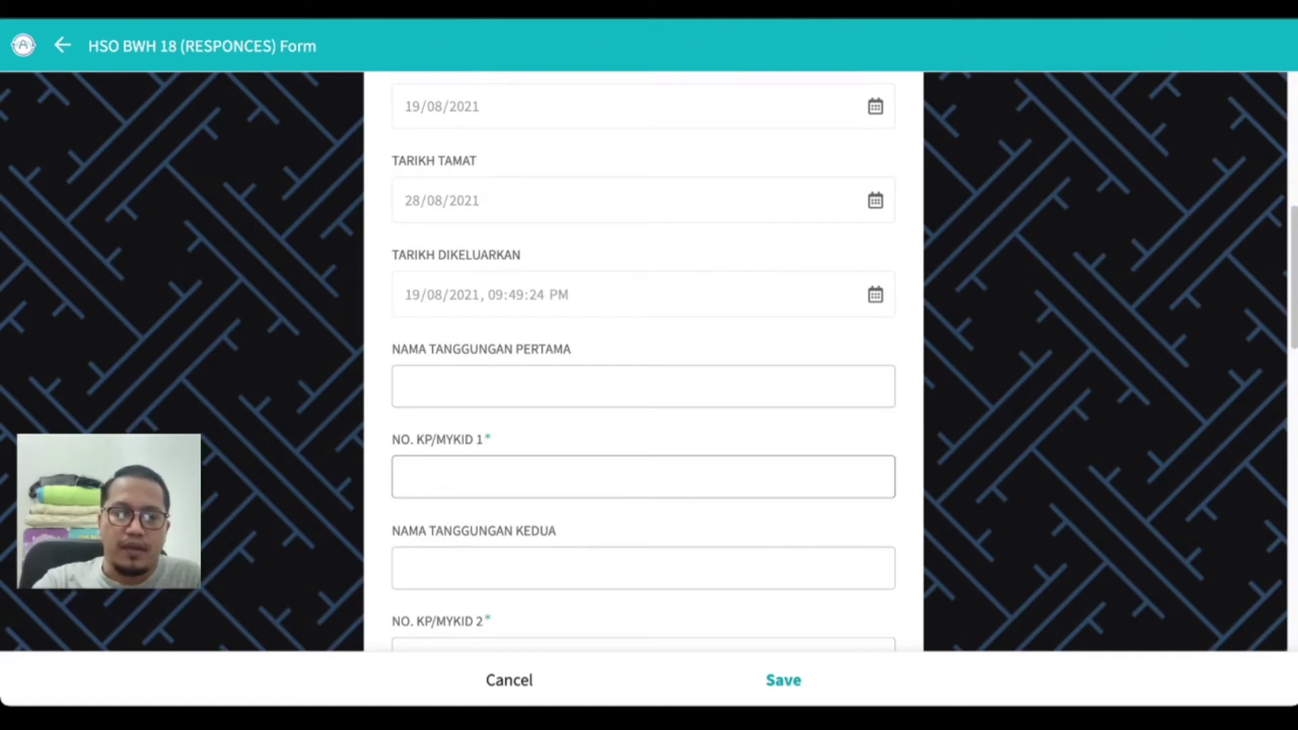
{"action": "scroll", "coordinate": [643, 362], "scroll_direction": "down", "scroll_amount": 1}
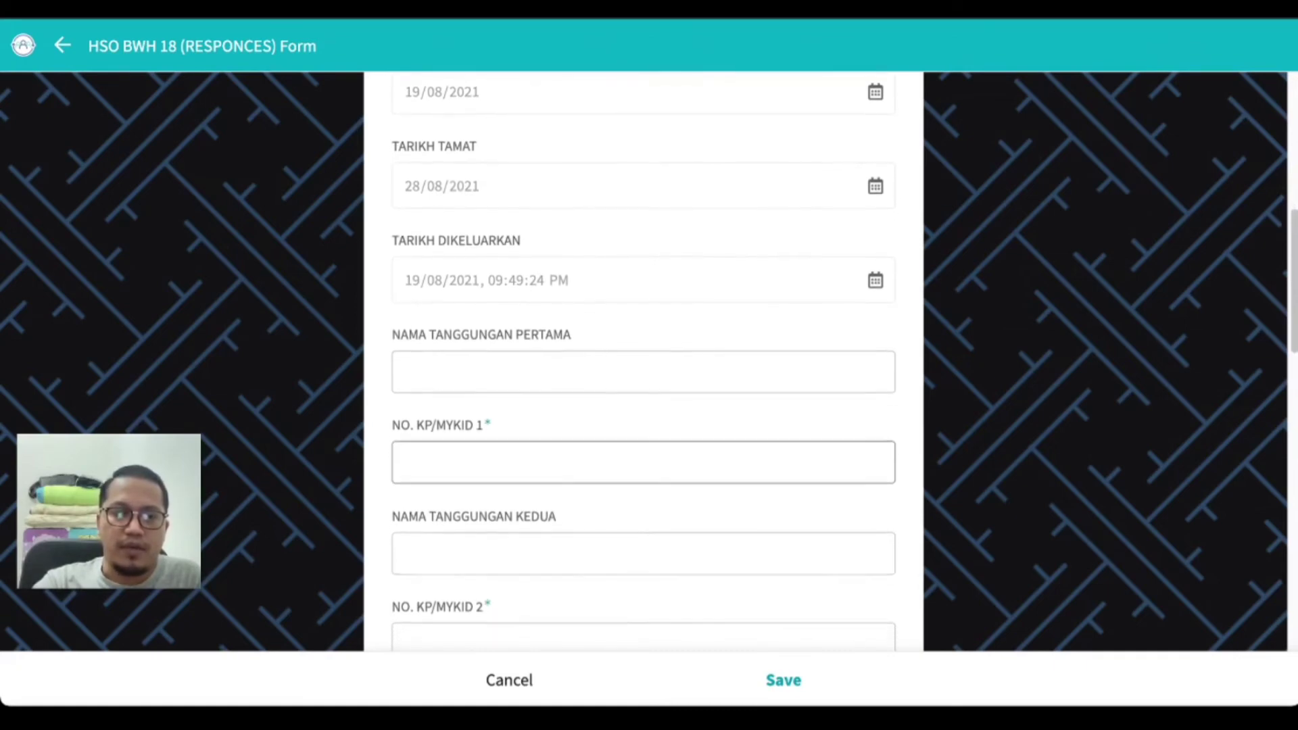
{"action": "scroll", "coordinate": [643, 361], "scroll_direction": "down", "scroll_amount": 2}
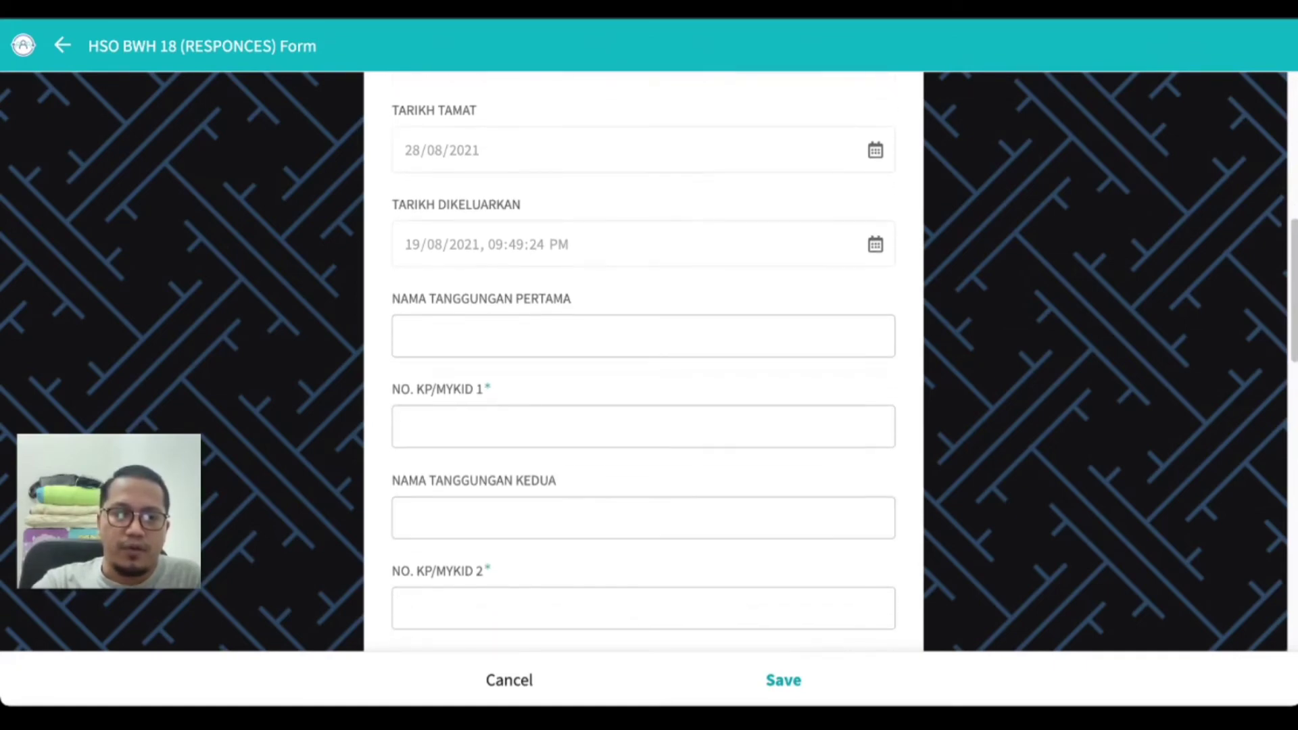
{"action": "scroll", "coordinate": [643, 362], "scroll_direction": "down", "scroll_amount": 5}
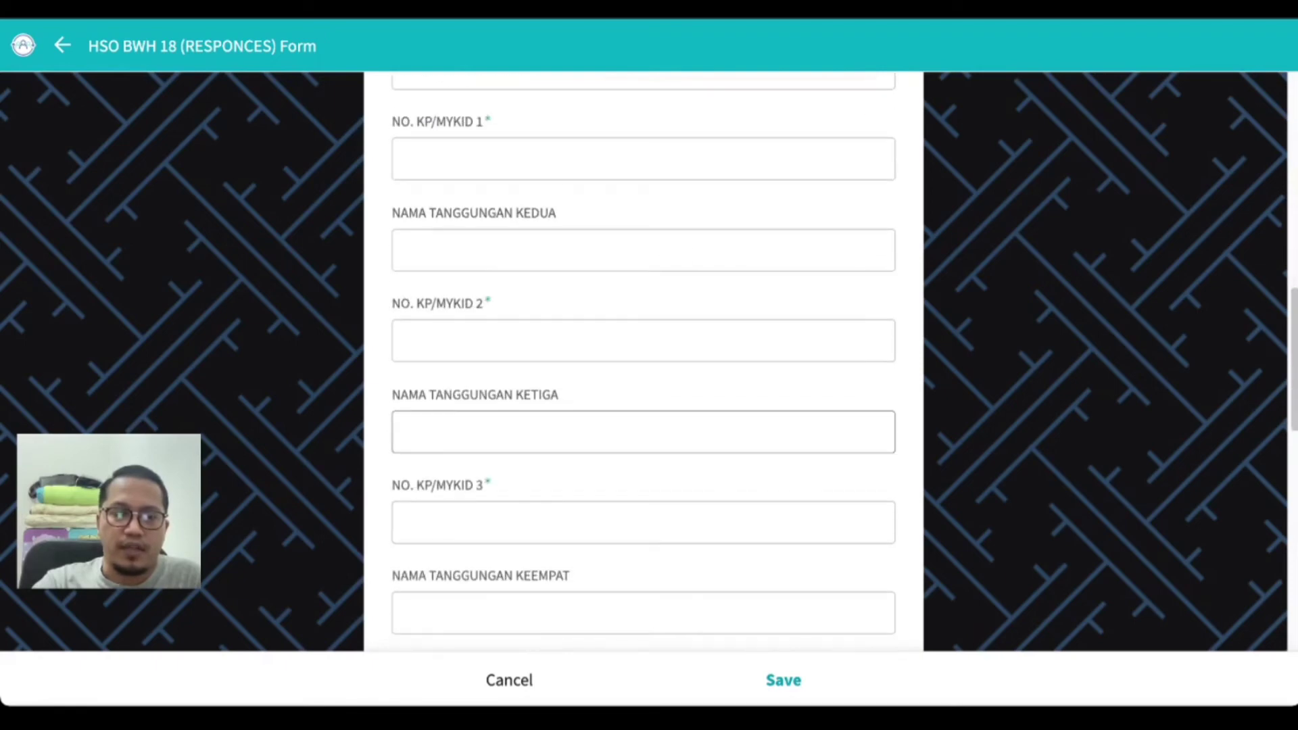
{"action": "scroll", "coordinate": [644, 362], "scroll_direction": "down", "scroll_amount": 10}
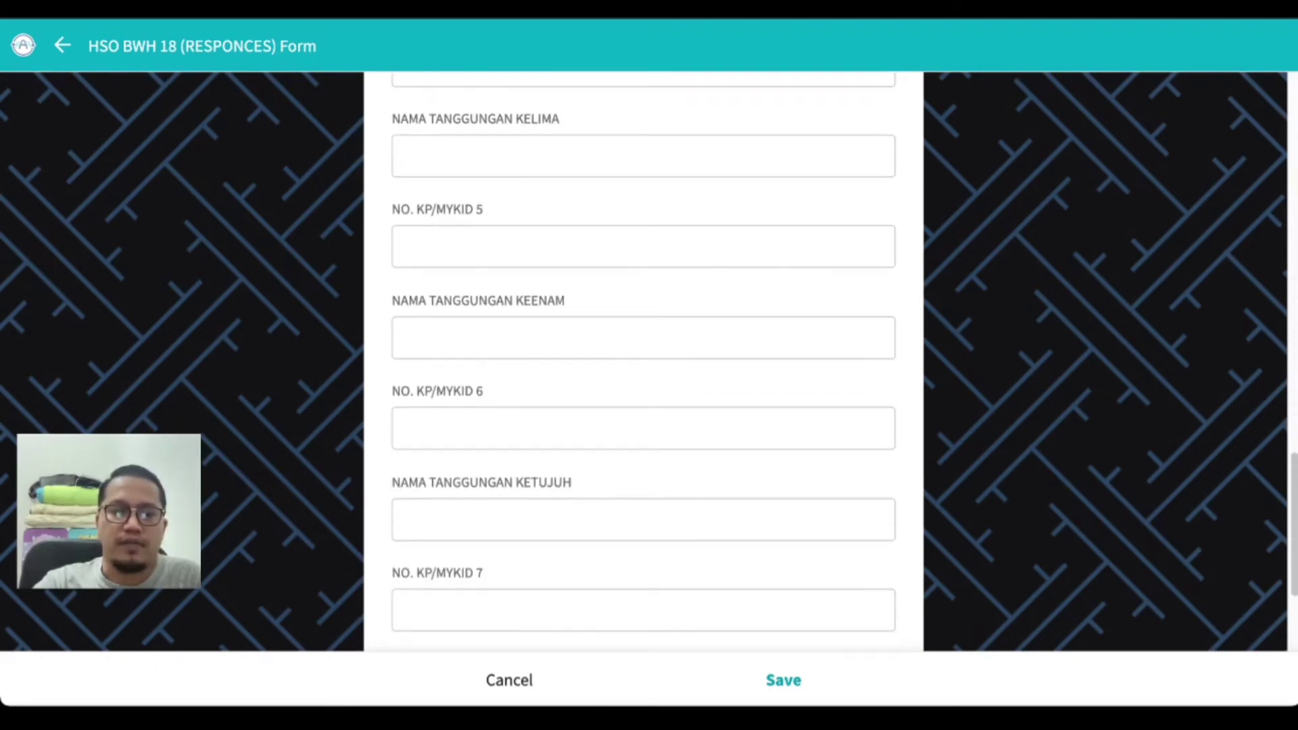
{"action": "left_click", "coordinate": [509, 680]}
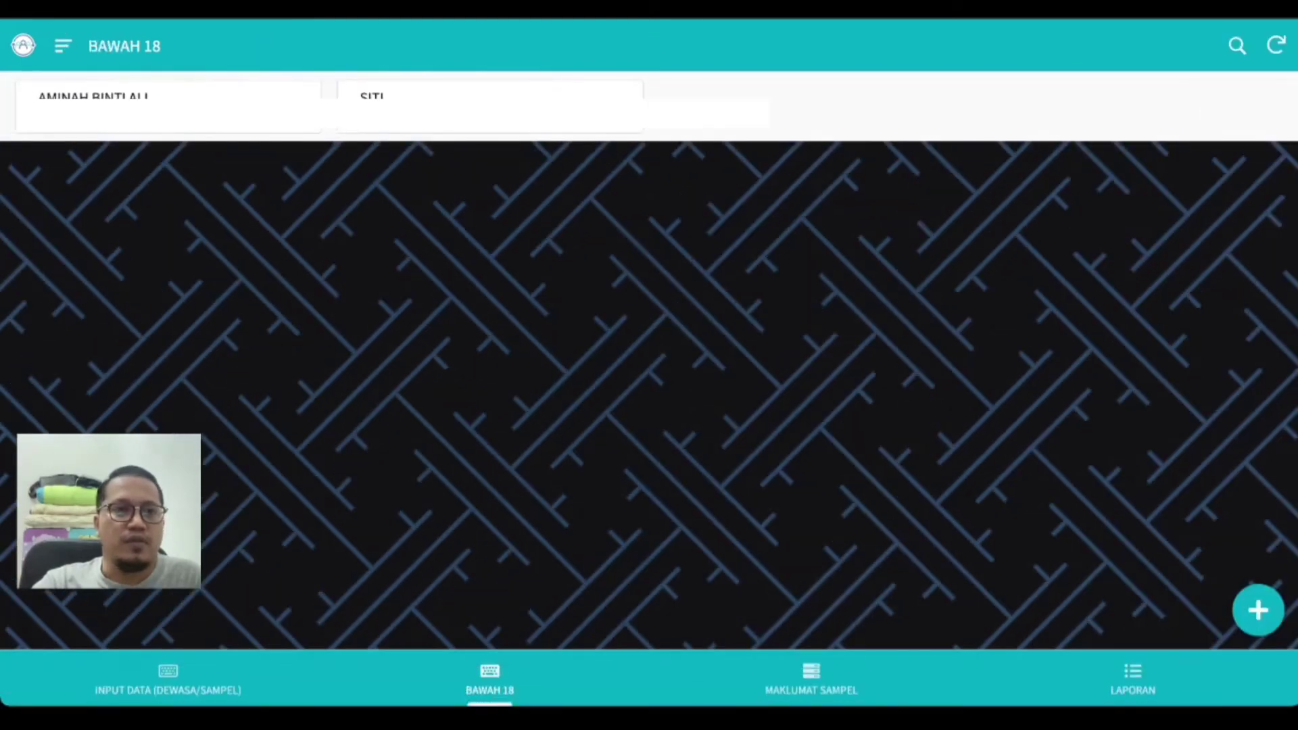
Step: Examine the details of the first BAWAH 18 record, and open RTK AG sample 1 in MAKLUMAT SAMPEL
{"action": "left_click", "coordinate": [168, 109]}
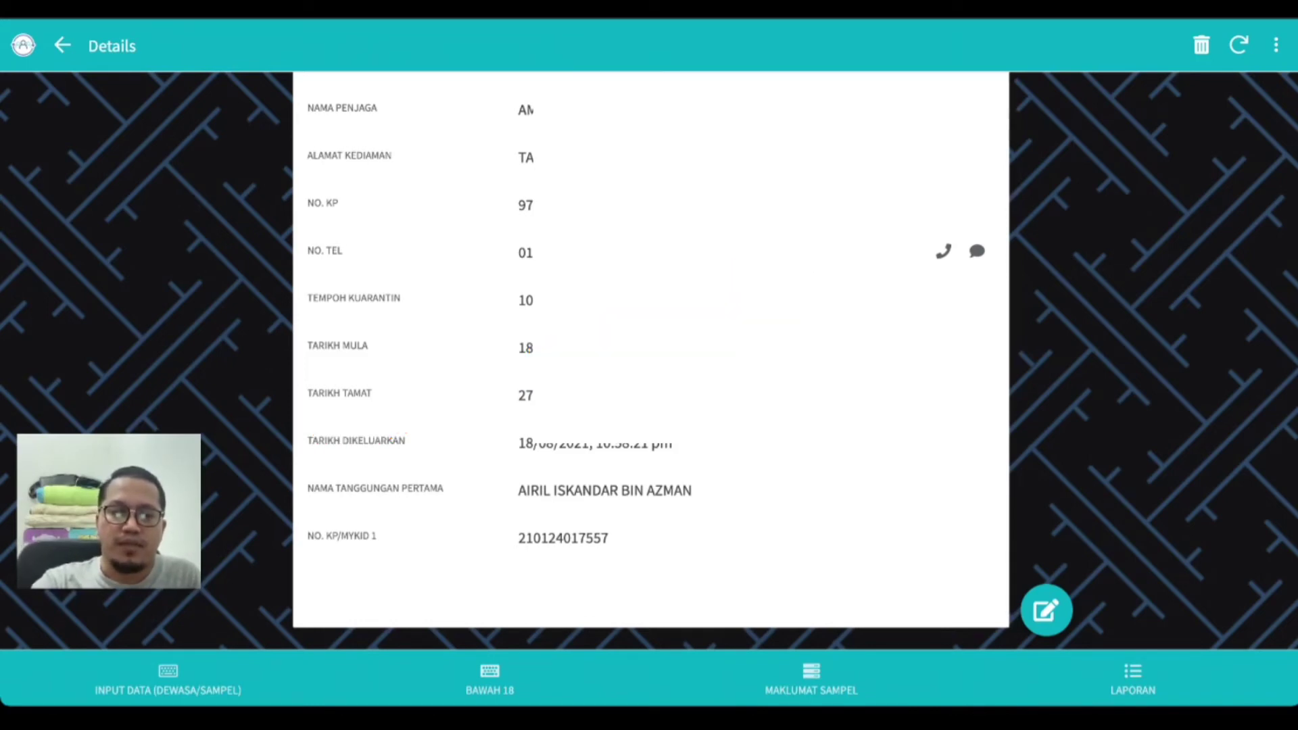
{"action": "left_click", "coordinate": [813, 679]}
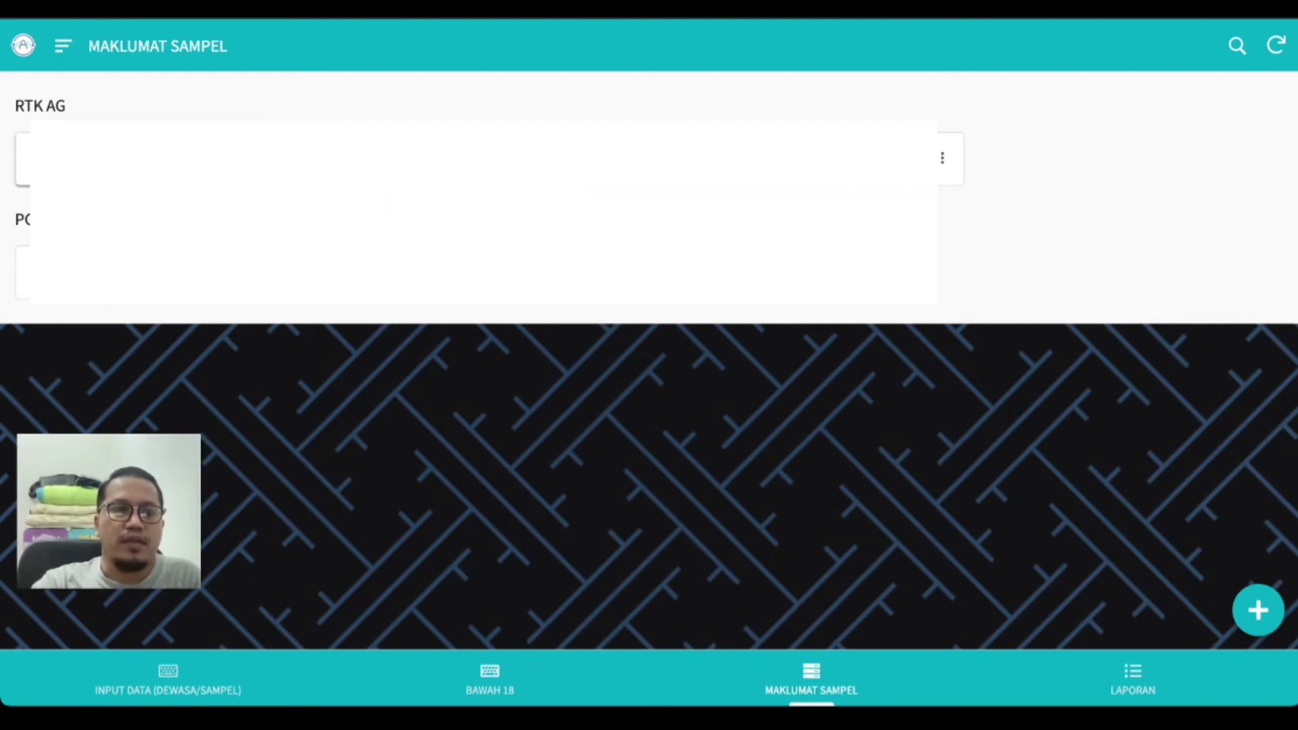
{"action": "left_click", "coordinate": [473, 159]}
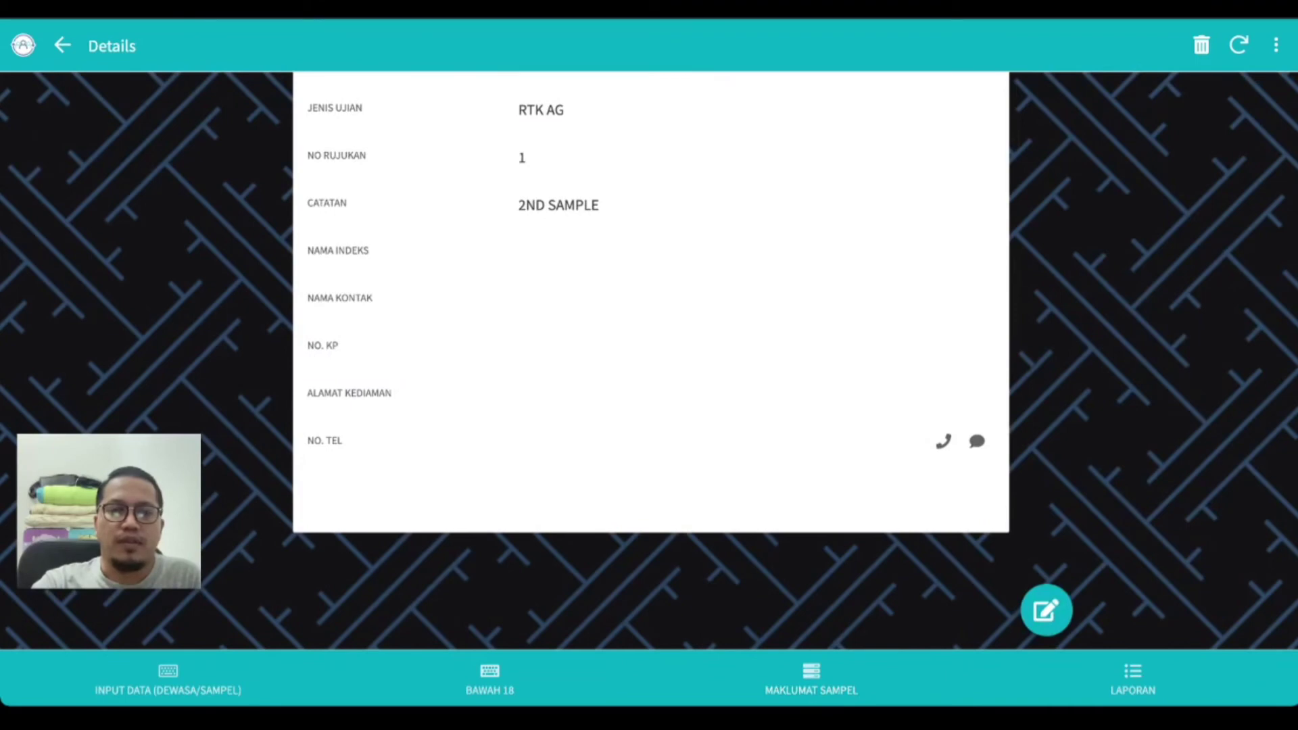
Step: Examine the fields of RTK AG sample 1's DATA SAMPEL form, including its JENIS UJIAN options, and save the form
{"action": "left_click", "coordinate": [1047, 611]}
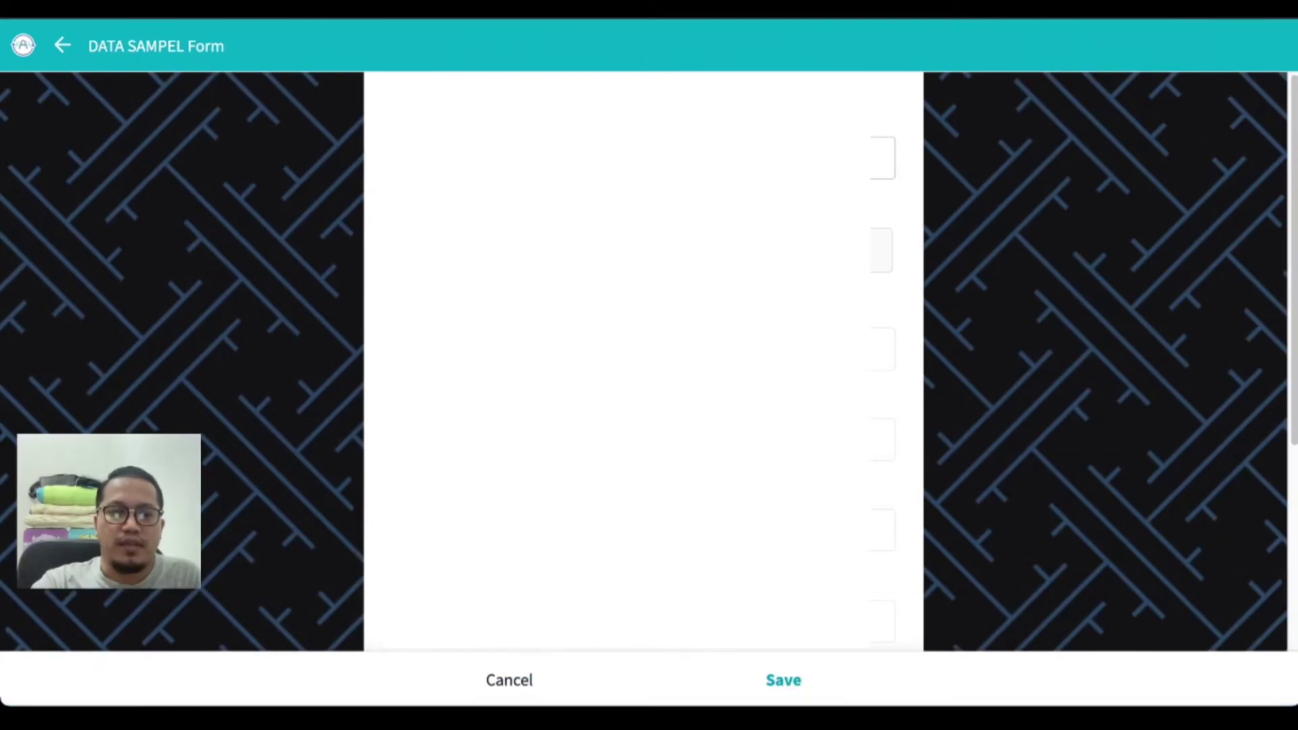
{"action": "left_click_drag", "start_coordinate": [1294, 259], "coordinate": [1294, 363]}
{"action": "scroll", "coordinate": [642, 359], "scroll_direction": "up", "scroll_amount": 3}
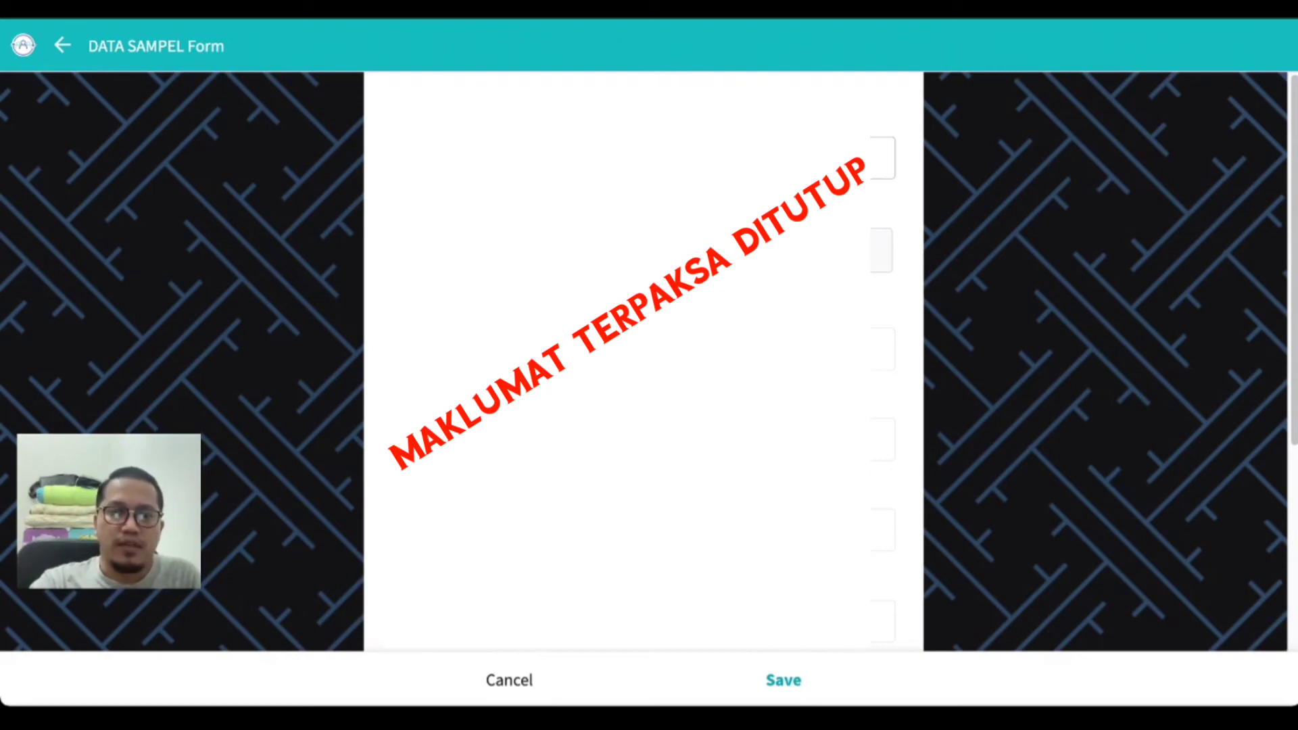
{"action": "left_click", "coordinate": [881, 250]}
{"action": "left_click", "coordinate": [881, 250]}
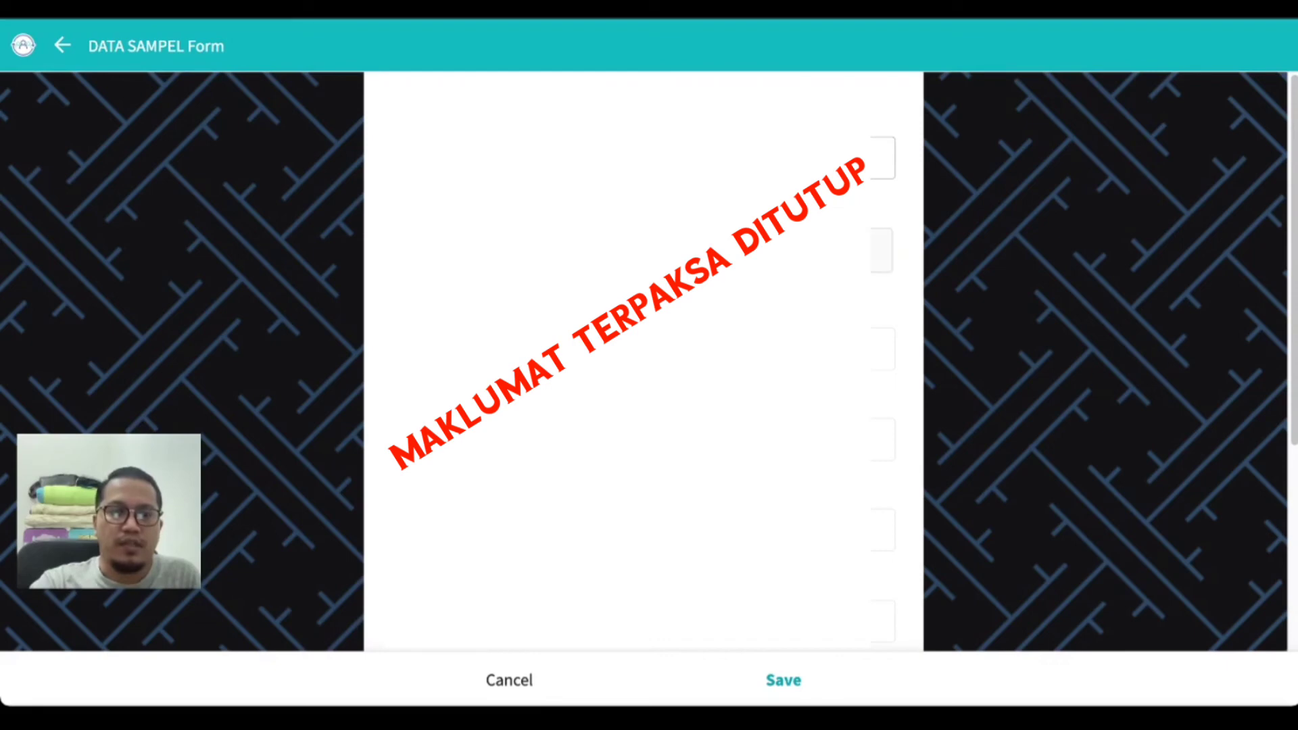
{"action": "left_click", "coordinate": [881, 250]}
{"action": "left_click", "coordinate": [881, 250]}
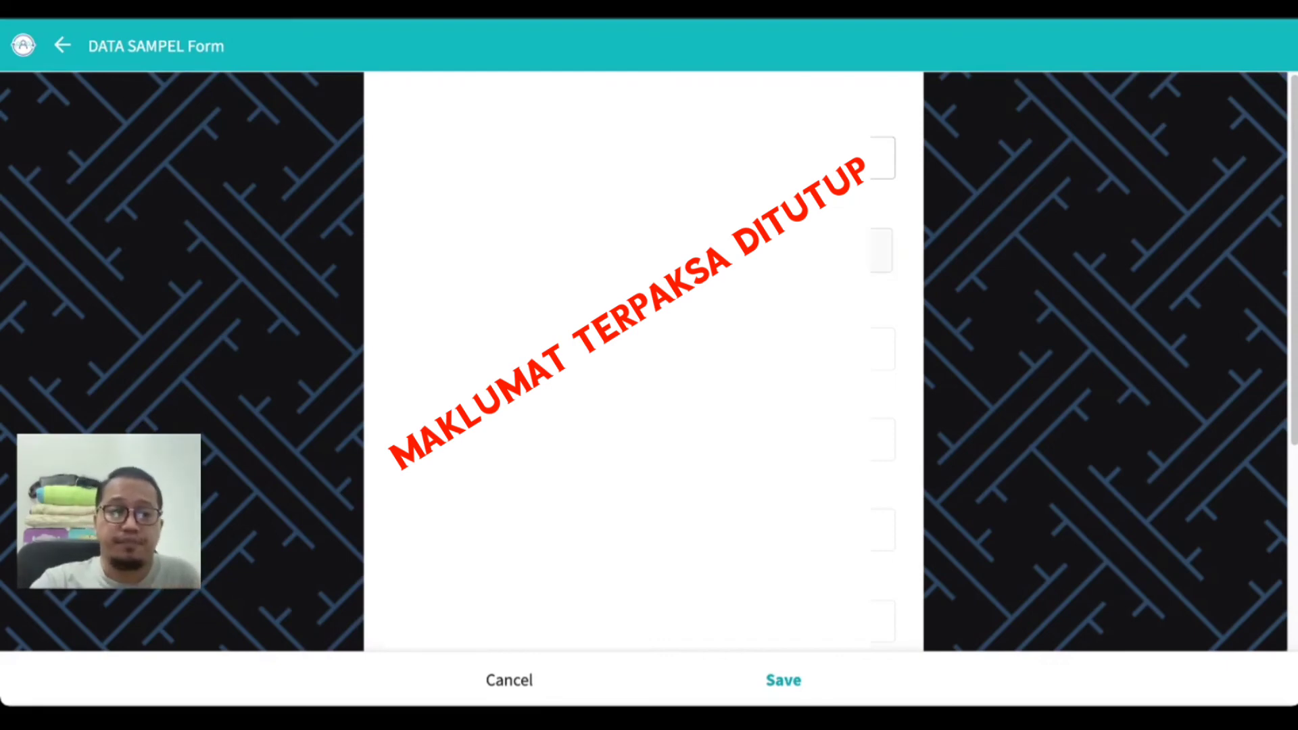
{"action": "scroll", "coordinate": [643, 359], "scroll_direction": "down", "scroll_amount": 5}
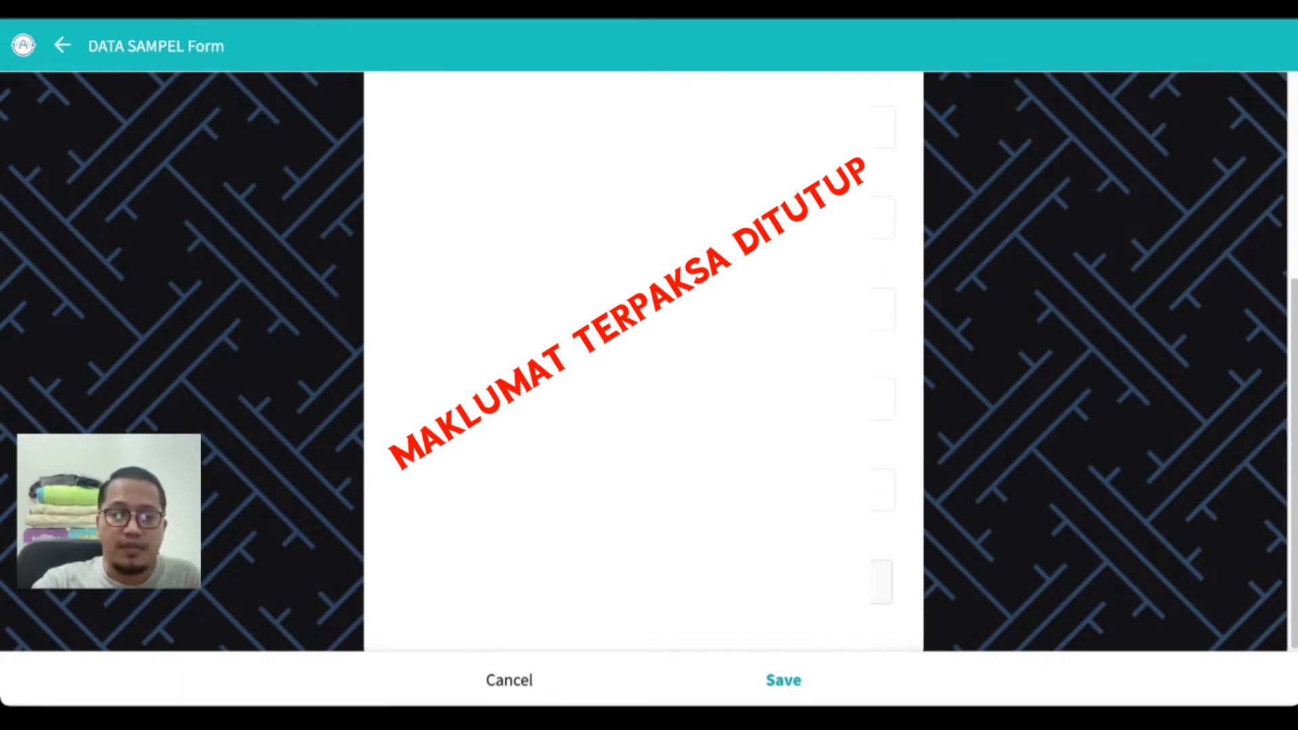
{"action": "left_click", "coordinate": [783, 681]}
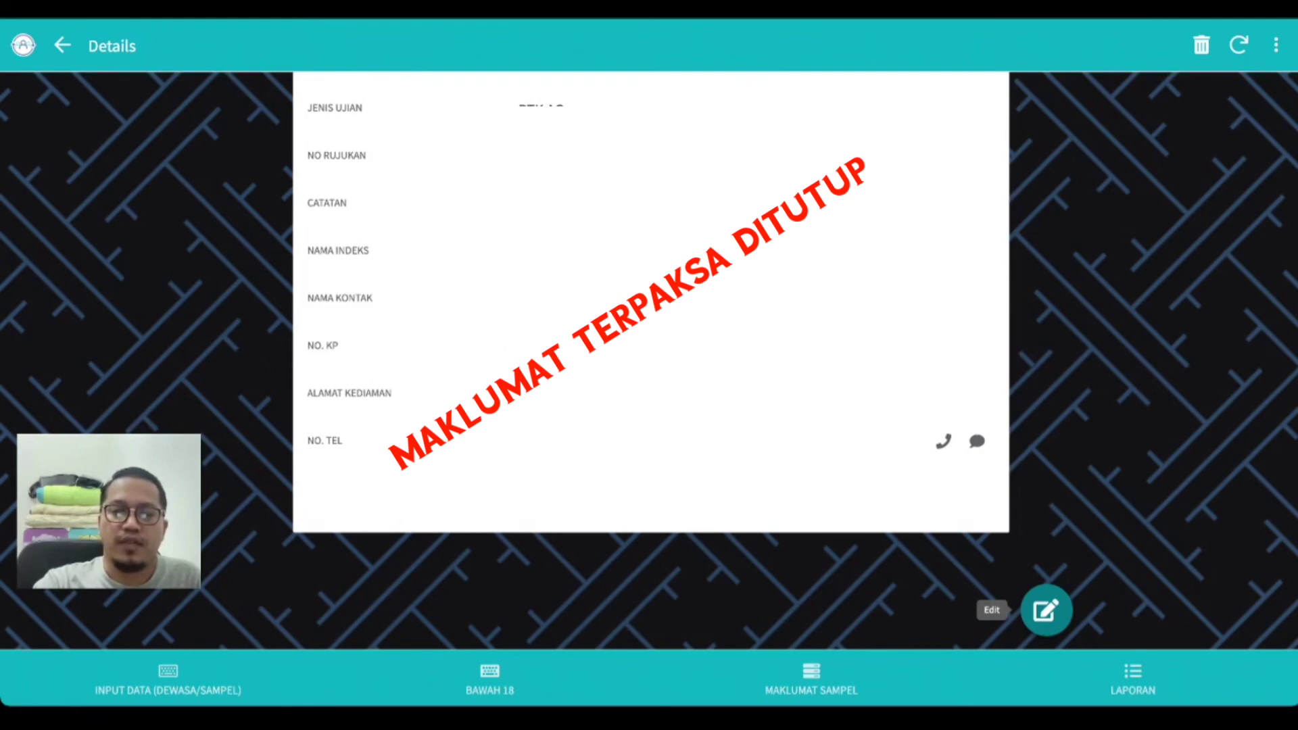
Step: Set KEPUTUSAN RTK (AG & SALIVA) to NEGATIF for RTK AG sample 1, sync the data and reopen the record to check it
{"action": "left_click", "coordinate": [1047, 610]}
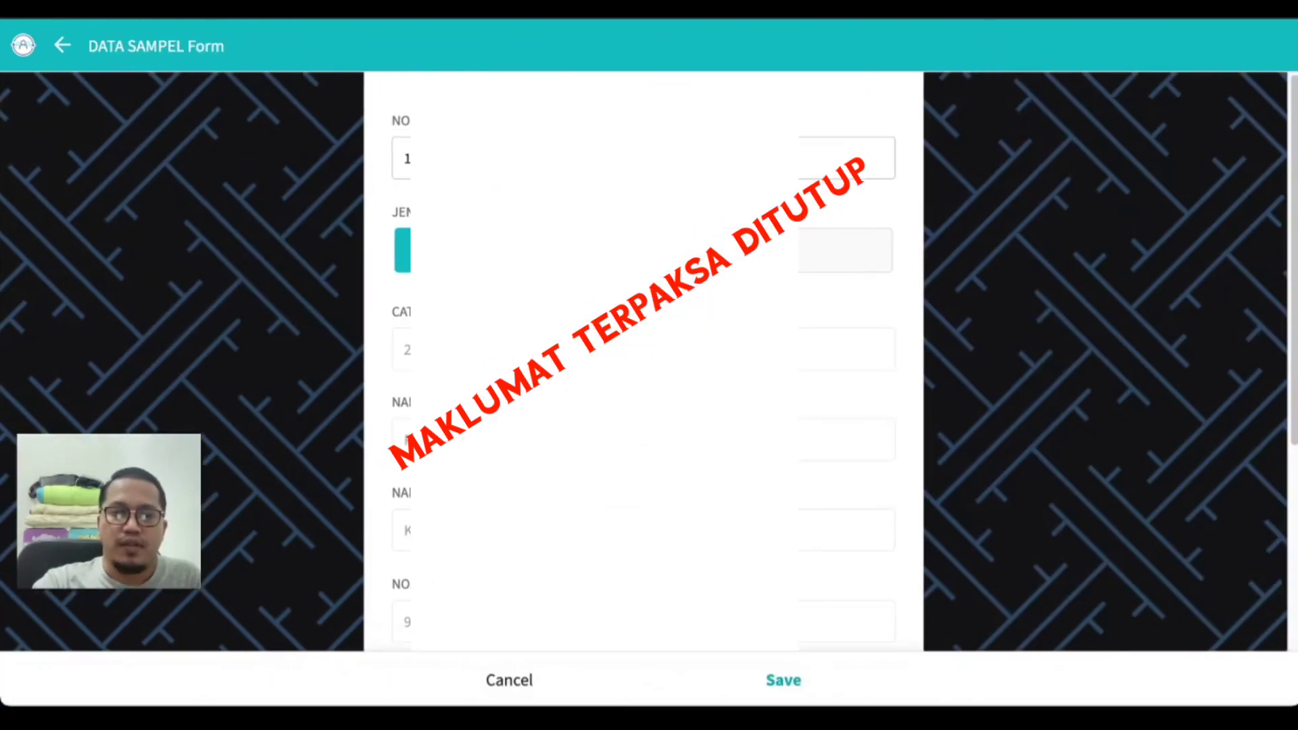
{"action": "scroll", "coordinate": [845, 365], "scroll_direction": "down", "scroll_amount": 5}
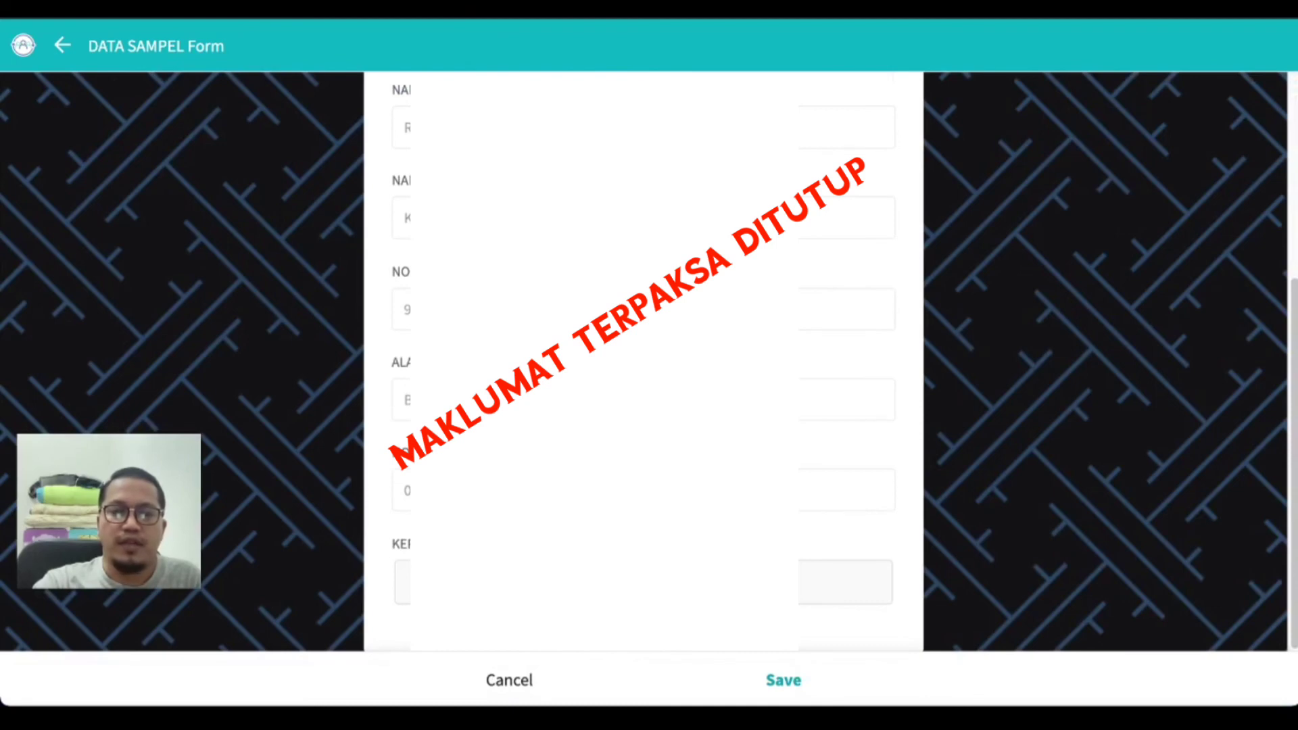
{"action": "left_click", "coordinate": [768, 583]}
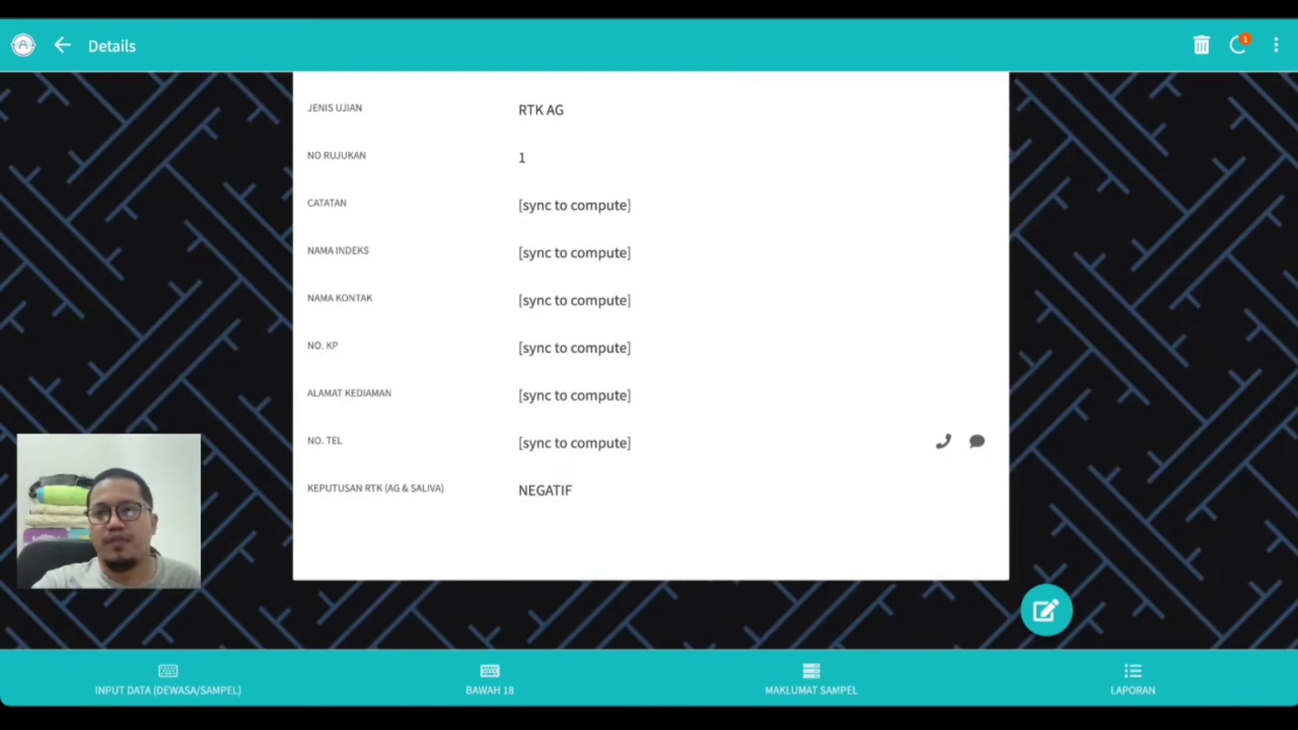
{"action": "left_click", "coordinate": [1238, 46]}
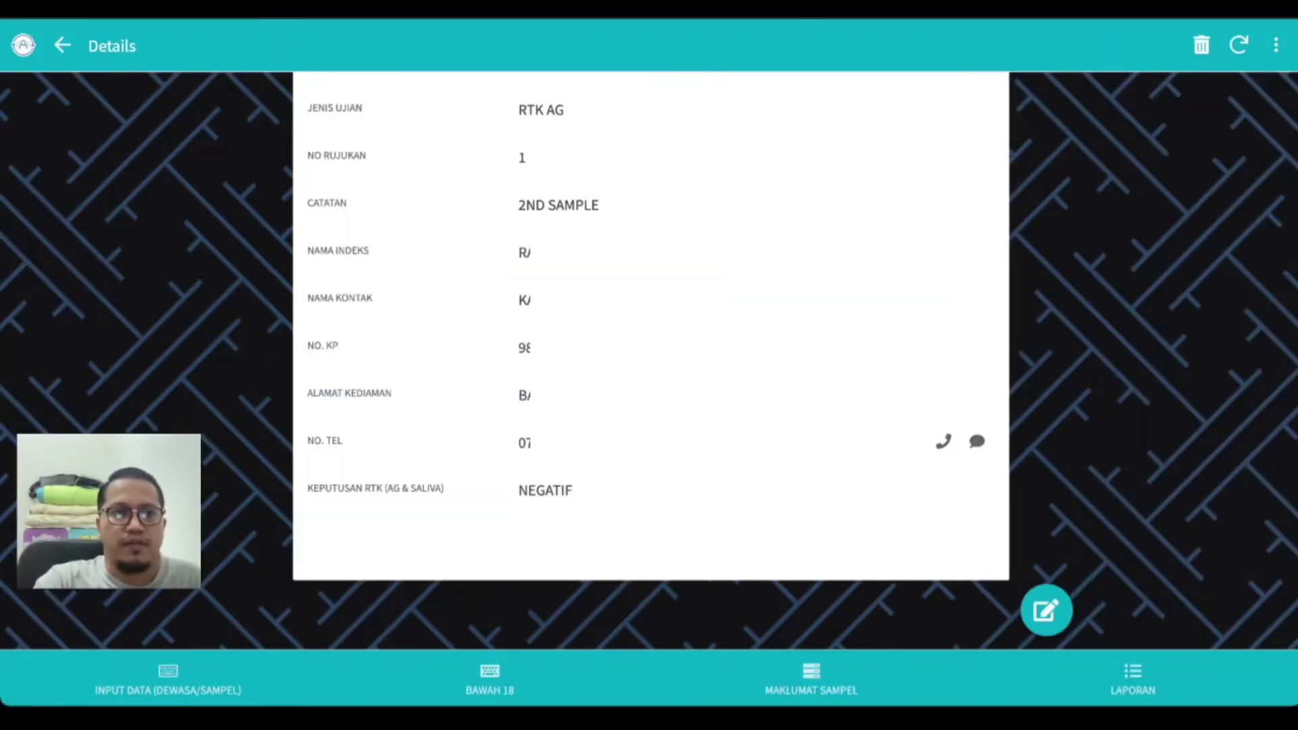
{"action": "left_click", "coordinate": [62, 45]}
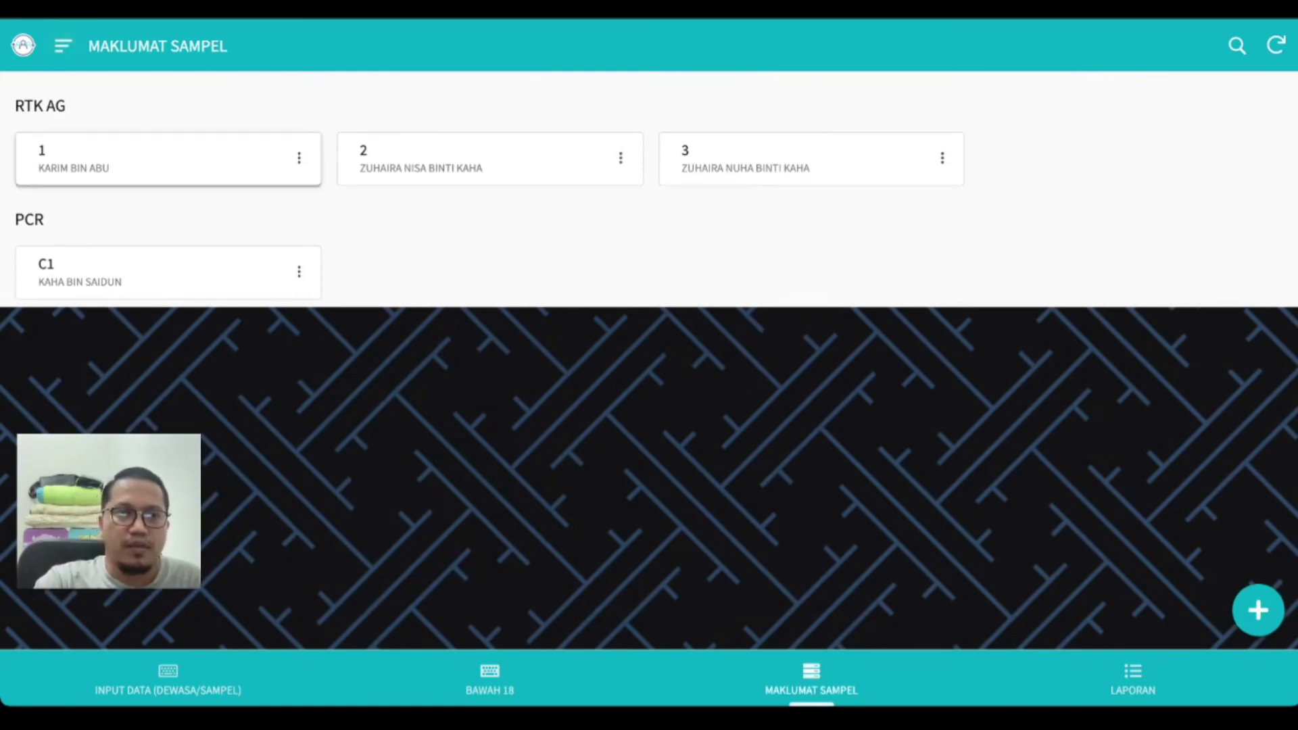
{"action": "left_click", "coordinate": [168, 158]}
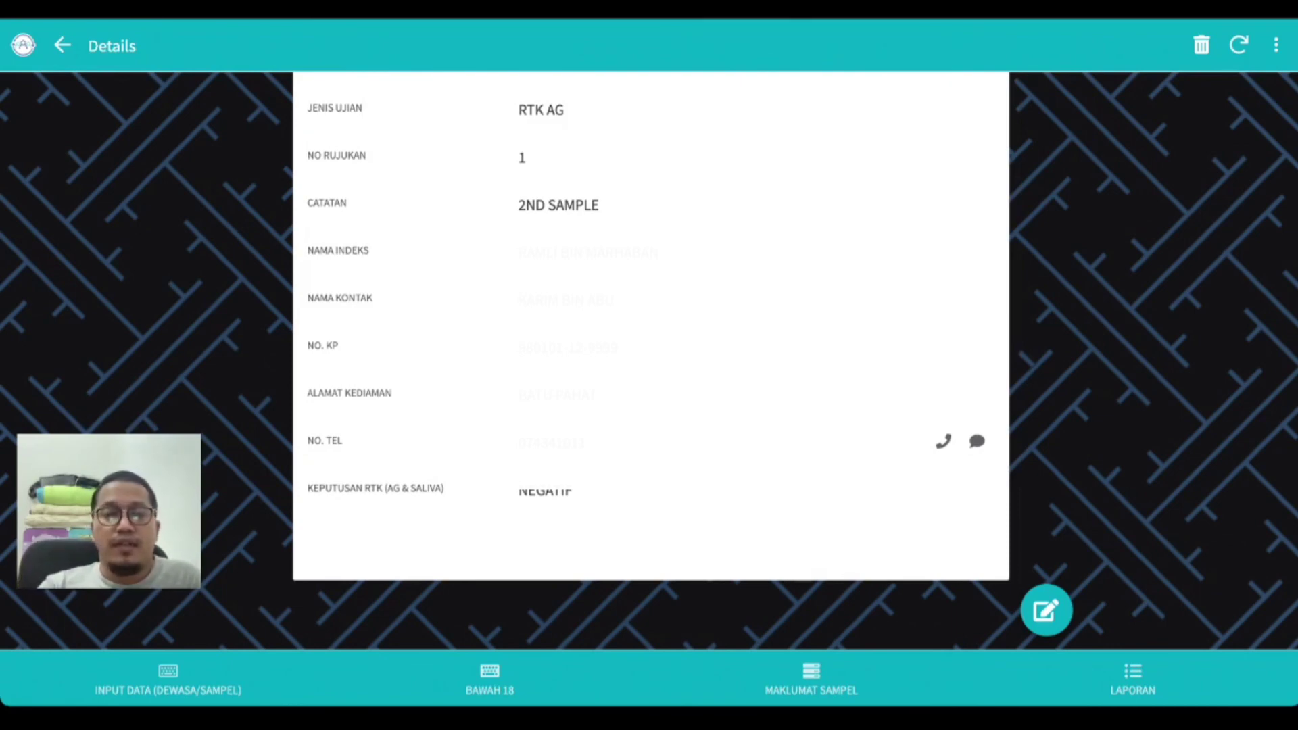
Step: Examine the BILANGAN values of the HSO DEWASA, HSO KANAK-KANAK, PCR and RTK AG bars in the LAPORAN chart
{"action": "left_click", "coordinate": [1133, 679]}
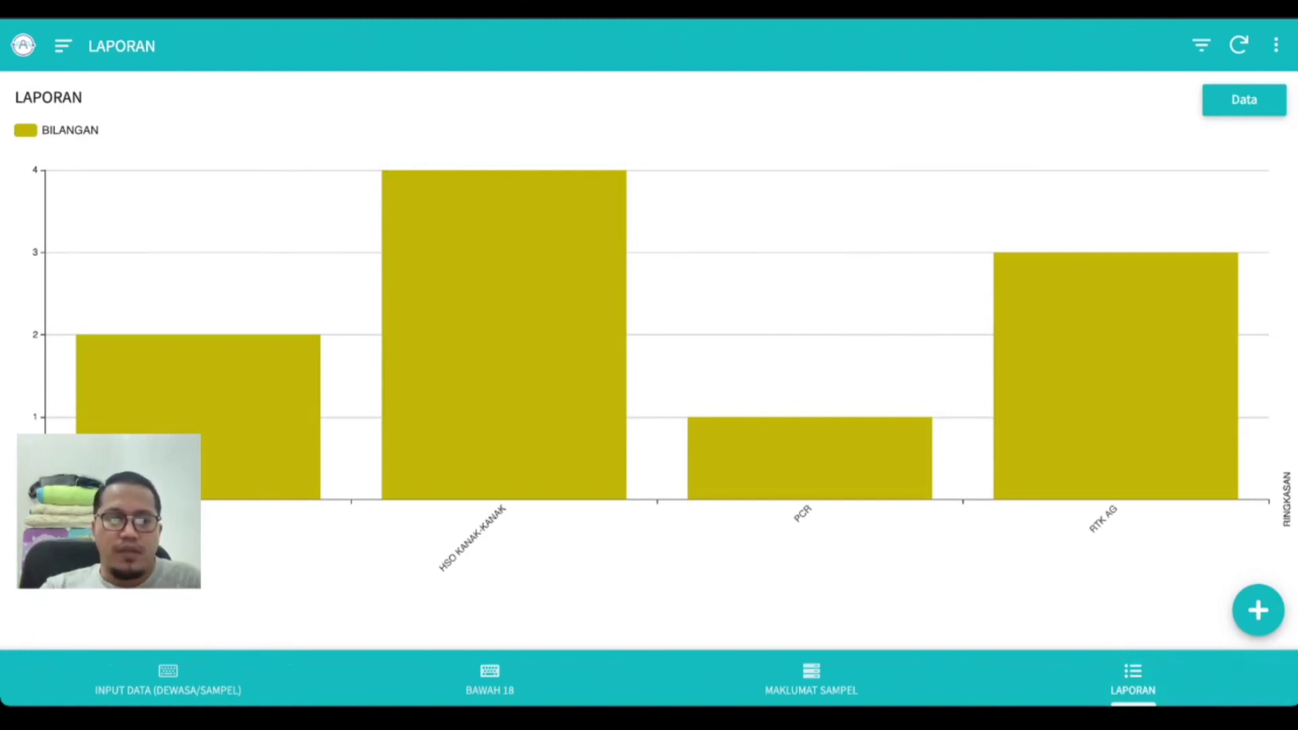
{"action": "left_click", "coordinate": [223, 392]}
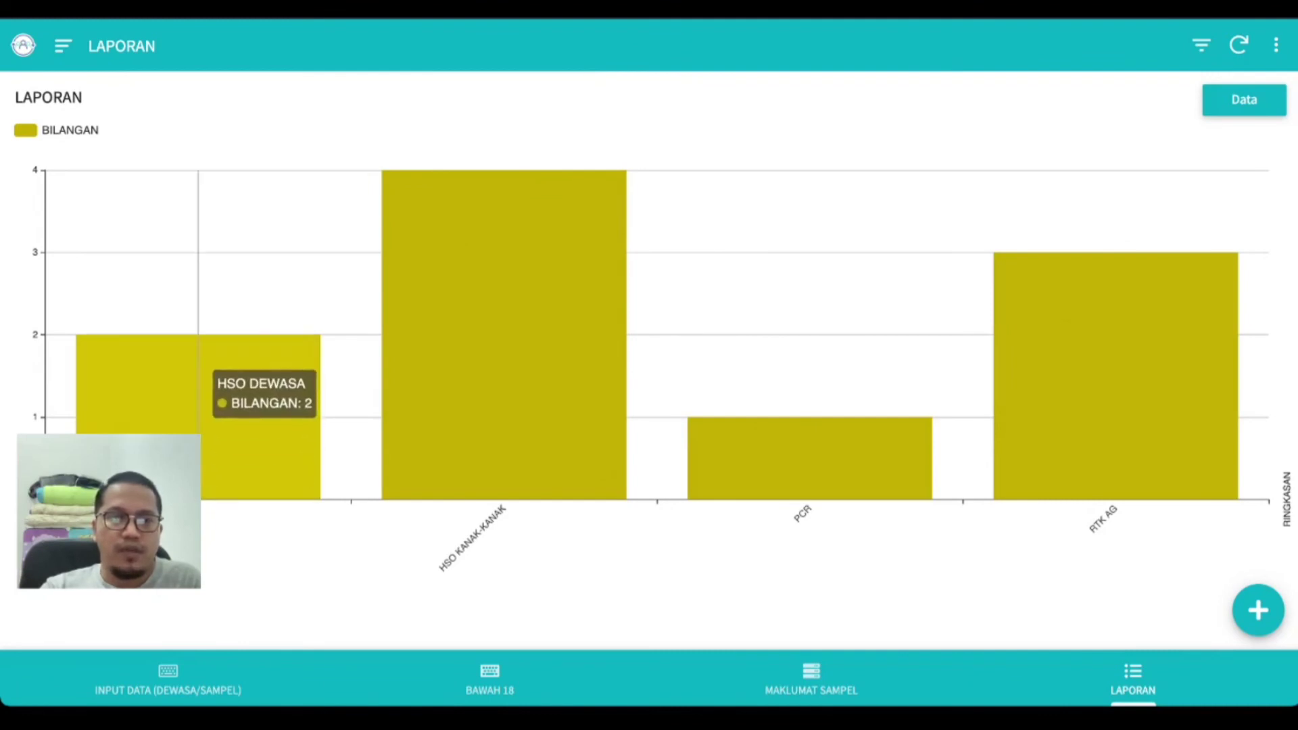
{"action": "left_click", "coordinate": [500, 372]}
{"action": "left_click", "coordinate": [223, 392]}
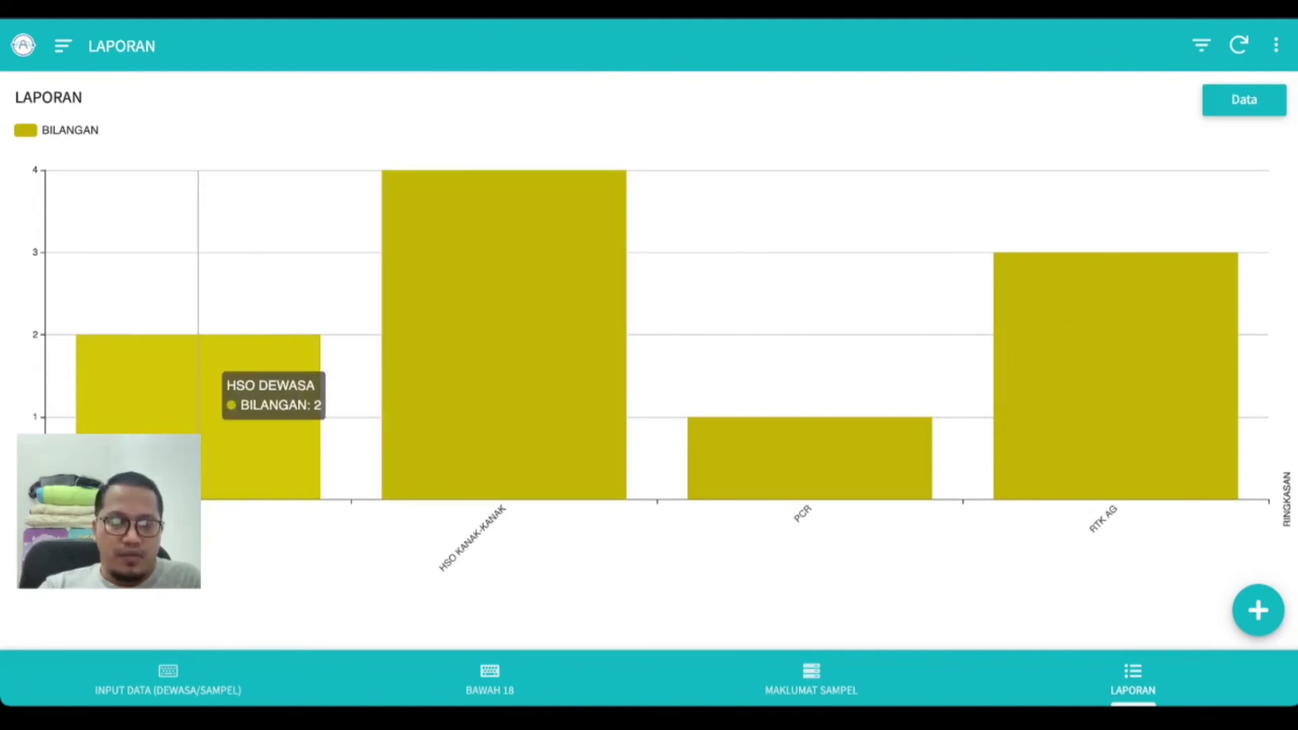
{"action": "left_click", "coordinate": [505, 379]}
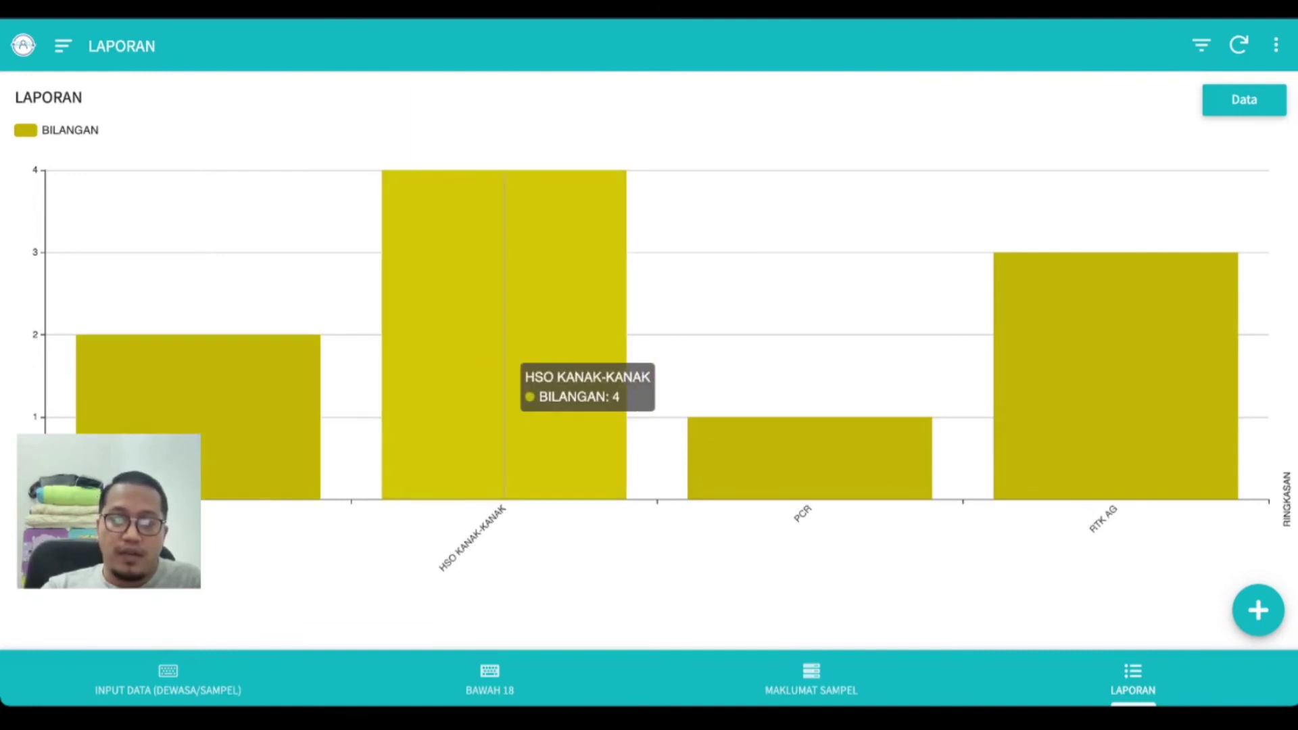
{"action": "left_click", "coordinate": [810, 446]}
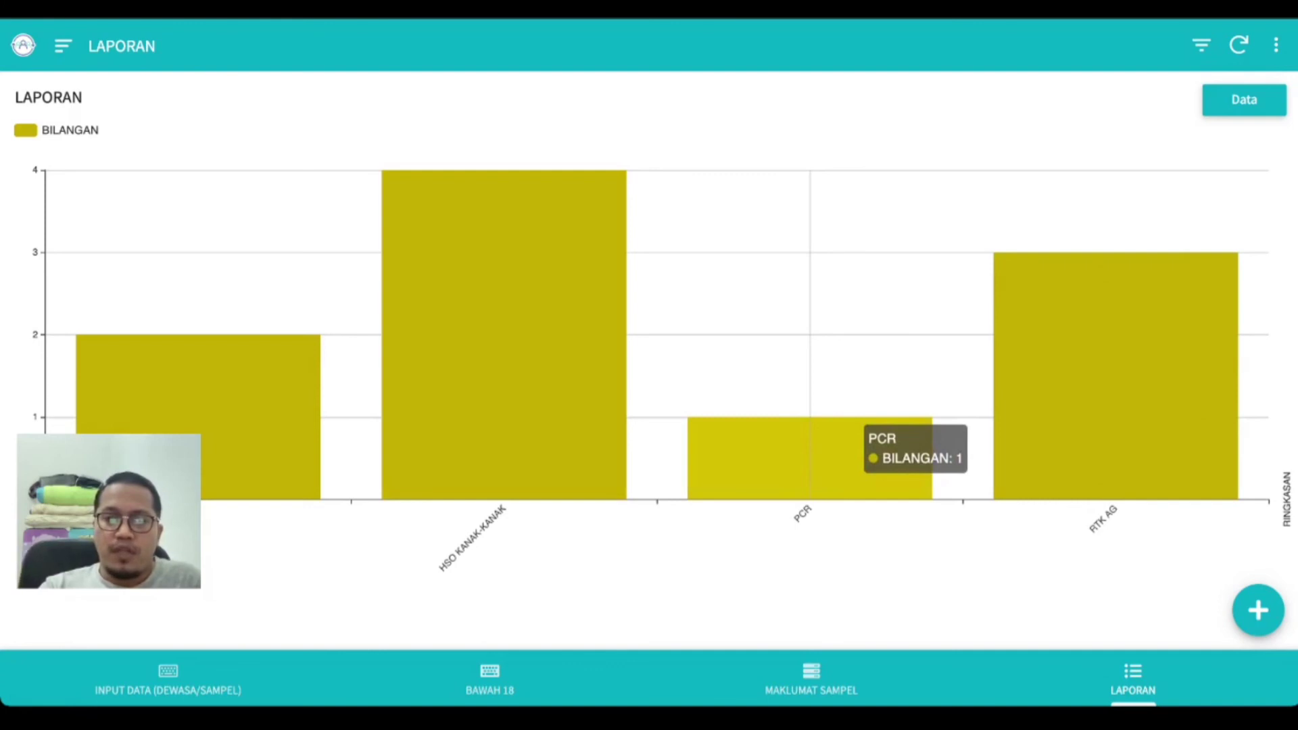
{"action": "left_click", "coordinate": [1116, 403]}
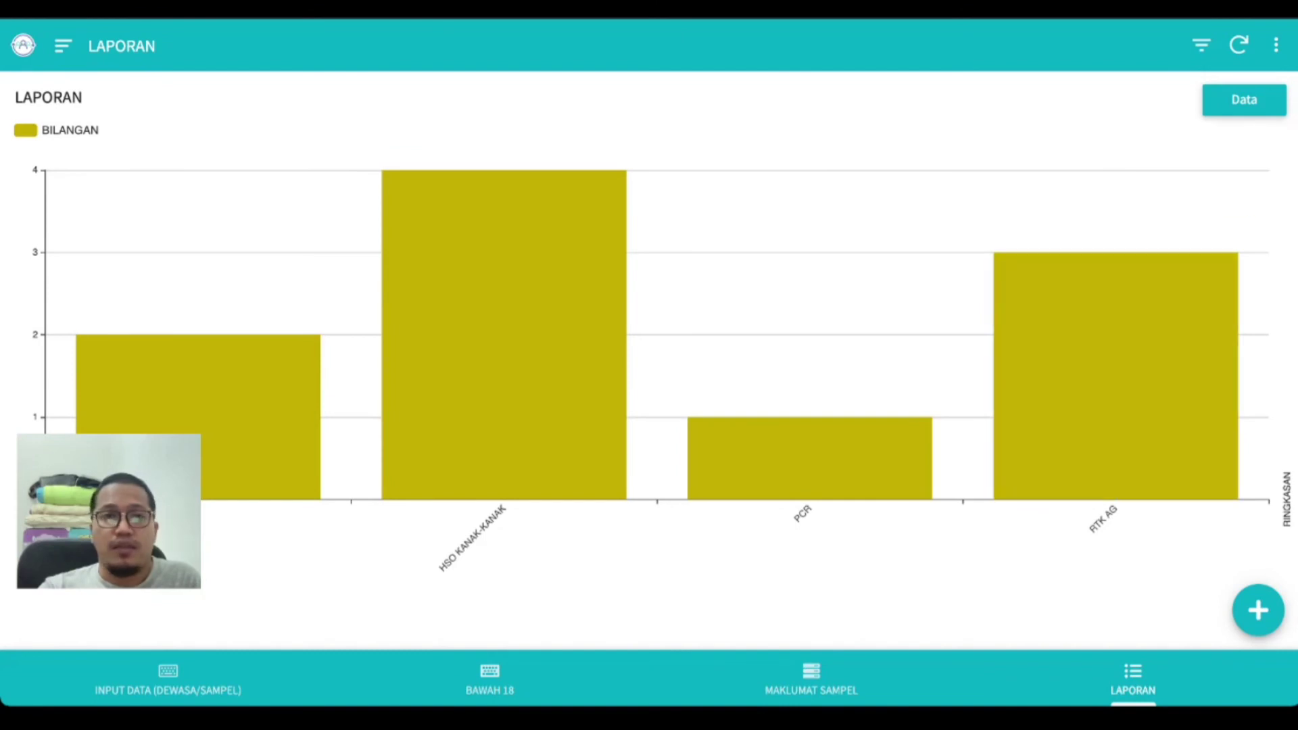
Step: View the data table behind the LAPORAN chart, and return to the INPUT DATA (DEWASA/SAMPEL) list
{"action": "left_click", "coordinate": [1244, 100]}
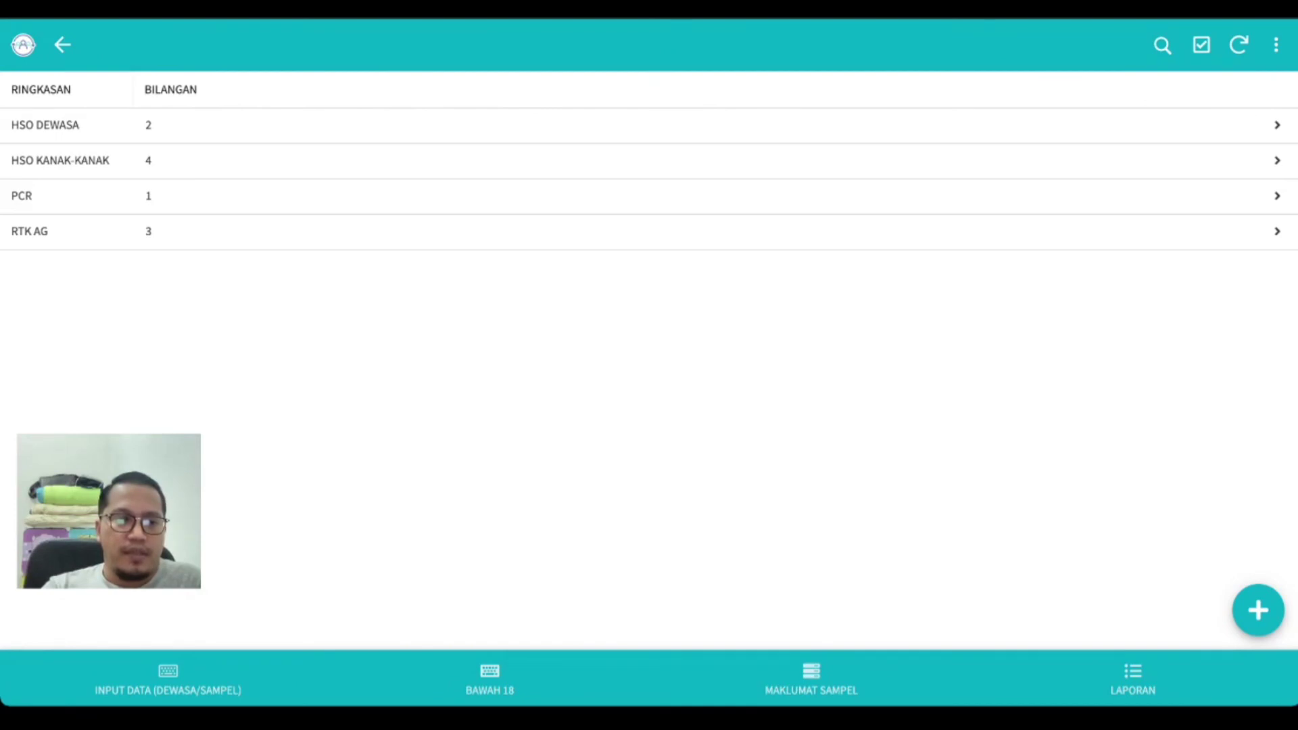
{"action": "left_click", "coordinate": [176, 676]}
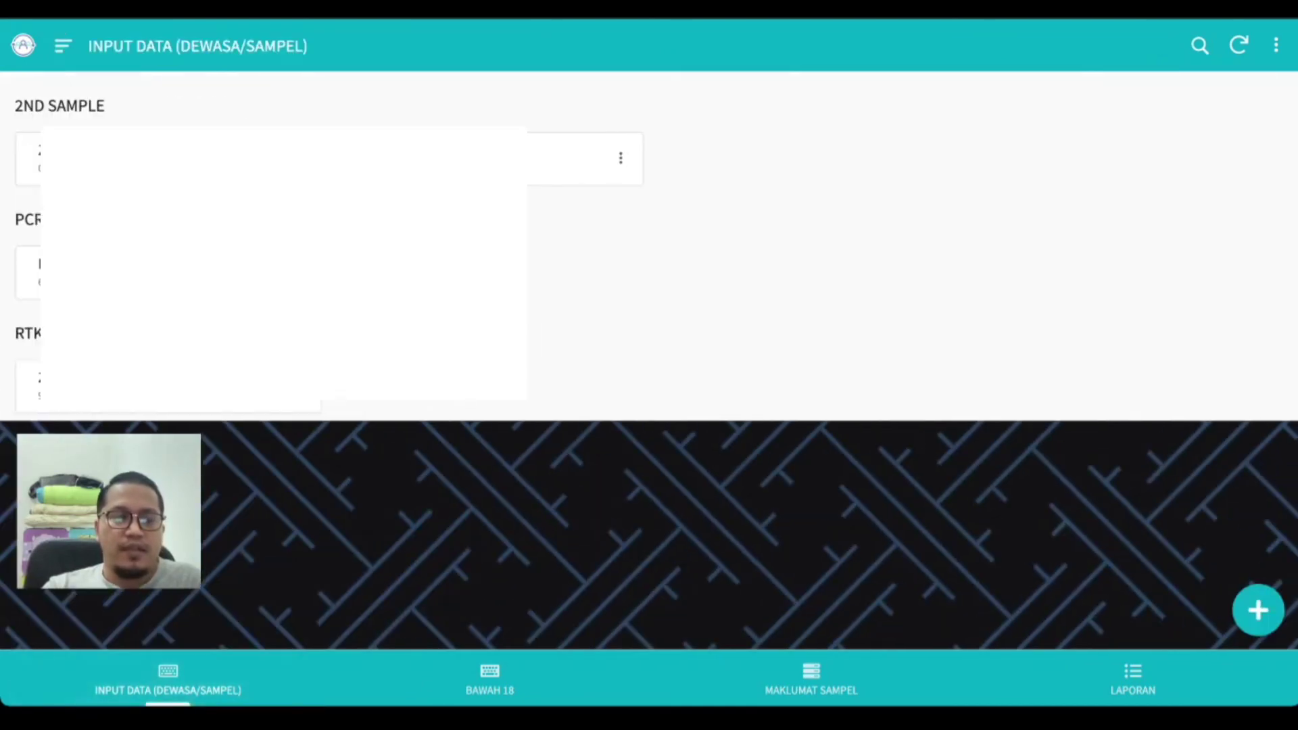